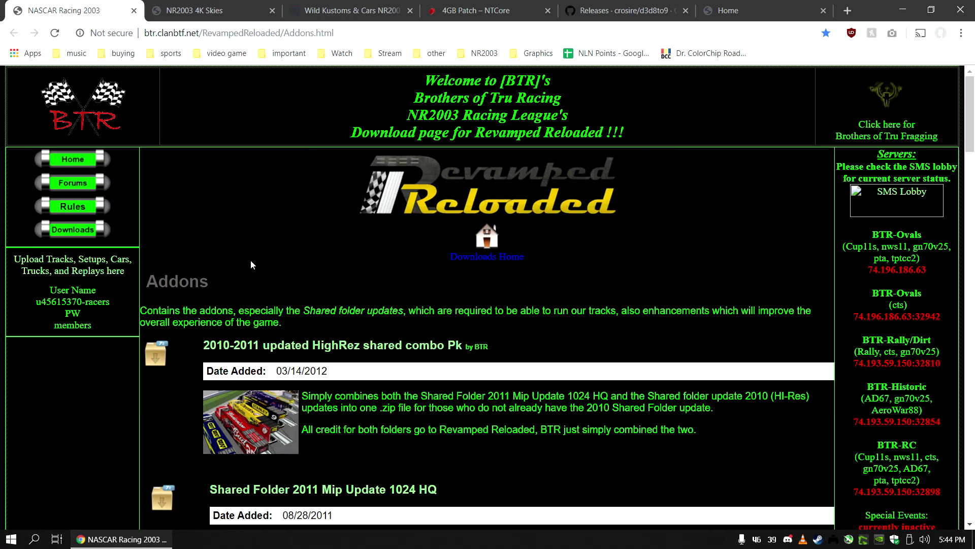
Download the 2010-2011 updated HighRez shared combo pack and the 4K version of the NR2003 skies.
{"action": "left_click", "coordinate": [354, 350]}
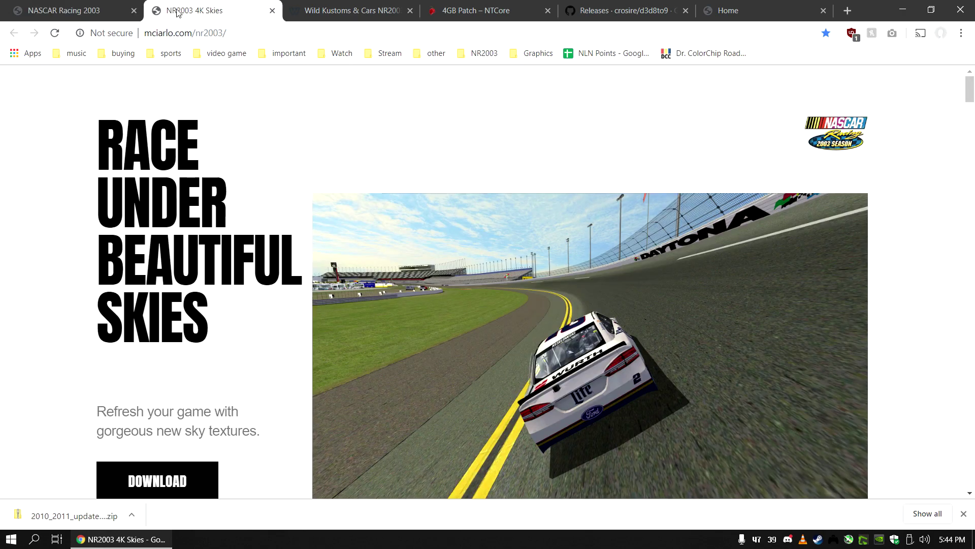
{"action": "mouse_move", "coordinate": [163, 481]}
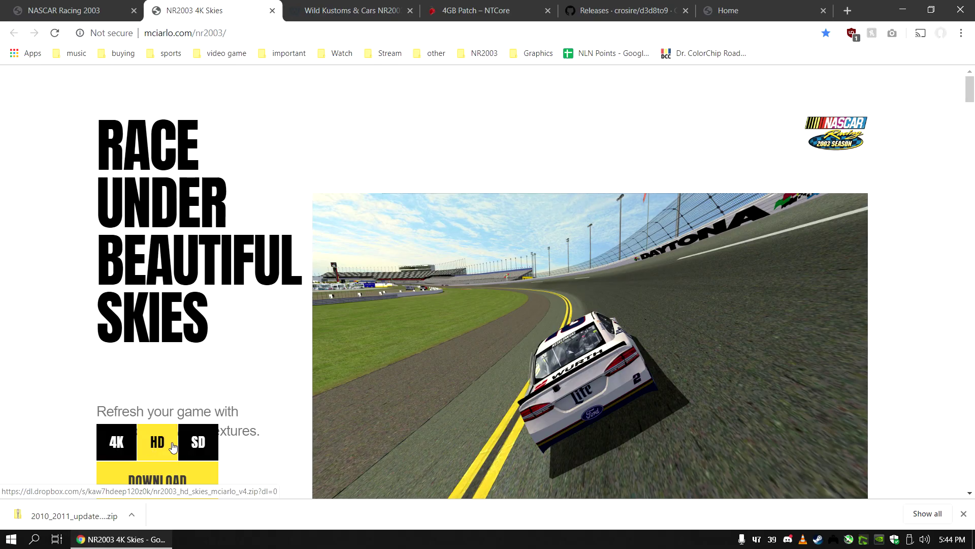
{"action": "left_click", "coordinate": [116, 443]}
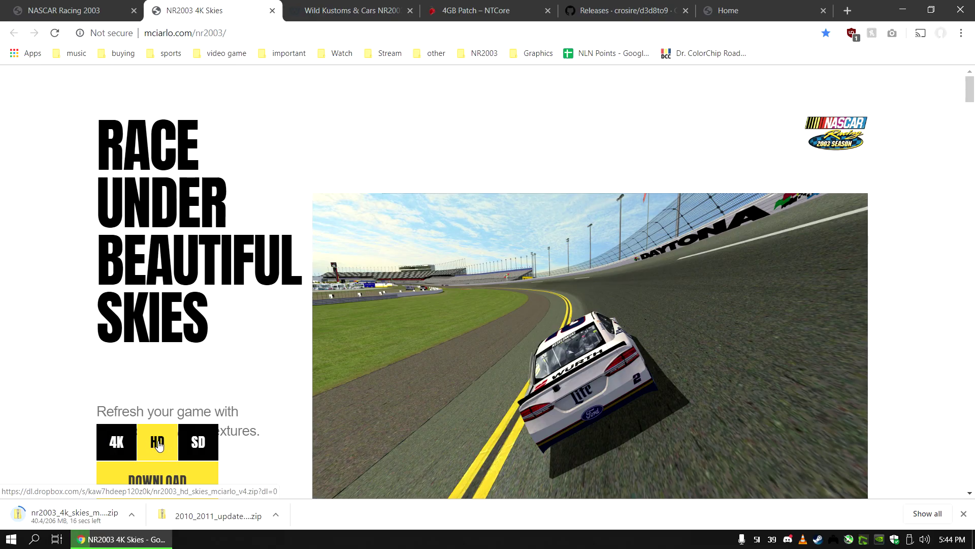
Download the 2017 NASCAR Flagger, 2017 NASCAR Hauler, 2017 LED Truck, Tirewalls and Grass files from the Wild Kustoms & Cars misc files page.
{"action": "left_click", "coordinate": [356, 10]}
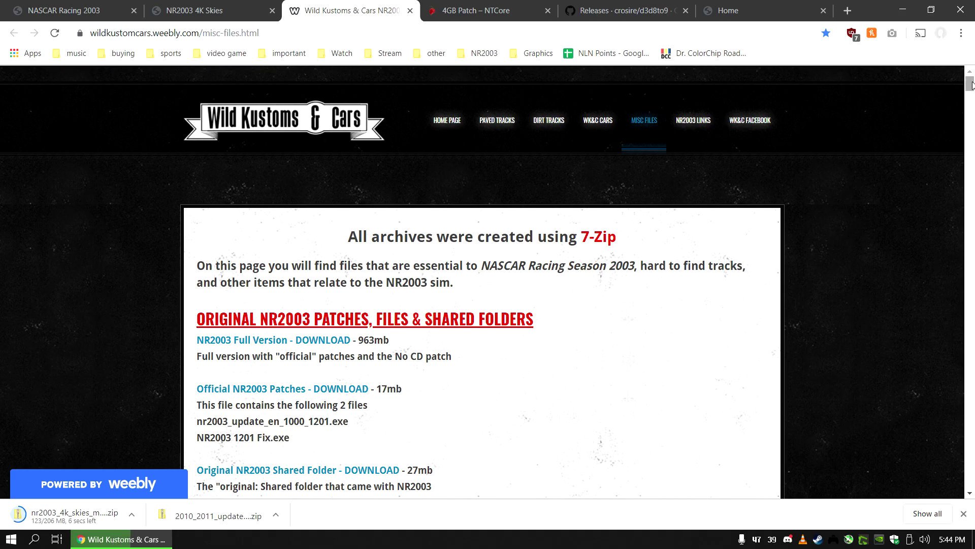
{"action": "left_click_drag", "start_coordinate": [972, 85], "coordinate": [930, 360]}
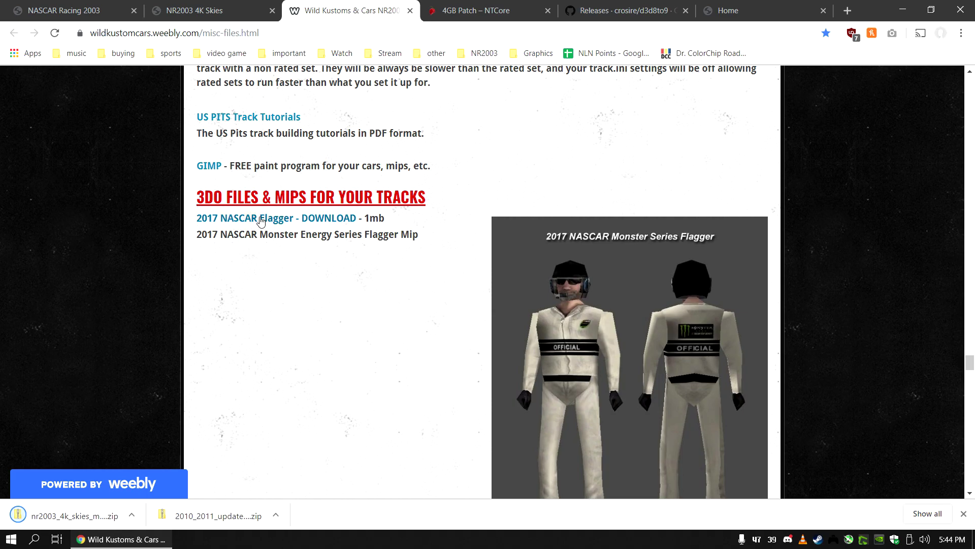
{"action": "scroll", "coordinate": [263, 237], "scroll_direction": "down", "scroll_amount": 7}
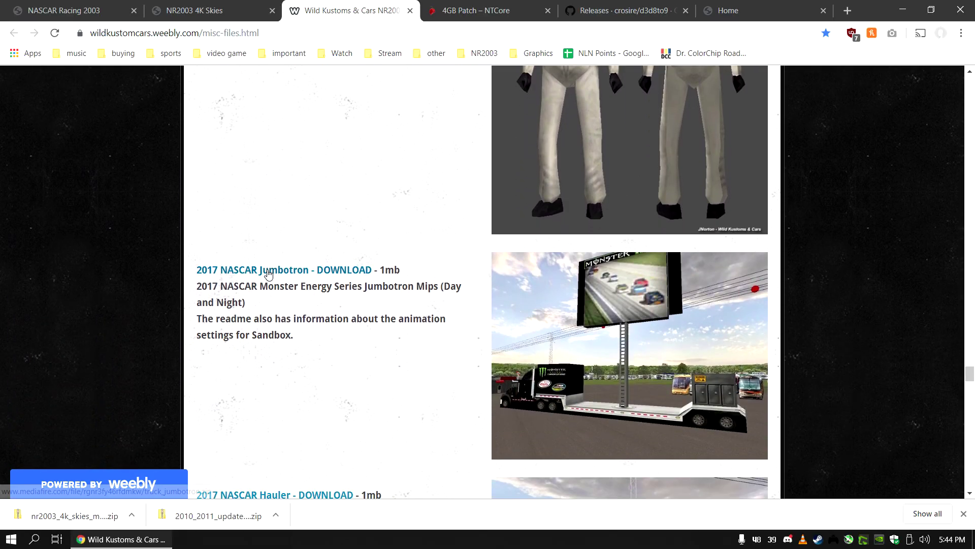
{"action": "scroll", "coordinate": [268, 274], "scroll_direction": "down", "scroll_amount": 6}
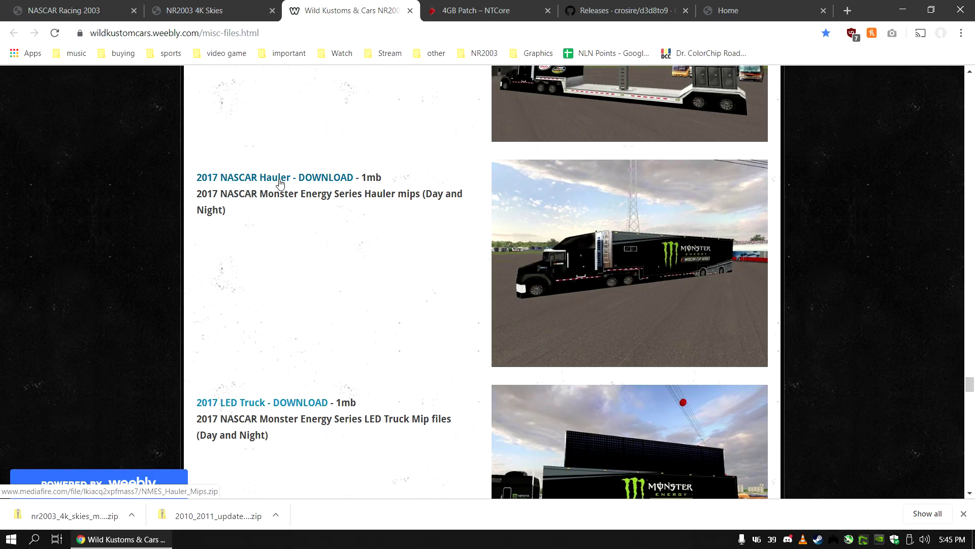
{"action": "scroll", "coordinate": [278, 179], "scroll_direction": "down", "scroll_amount": 4}
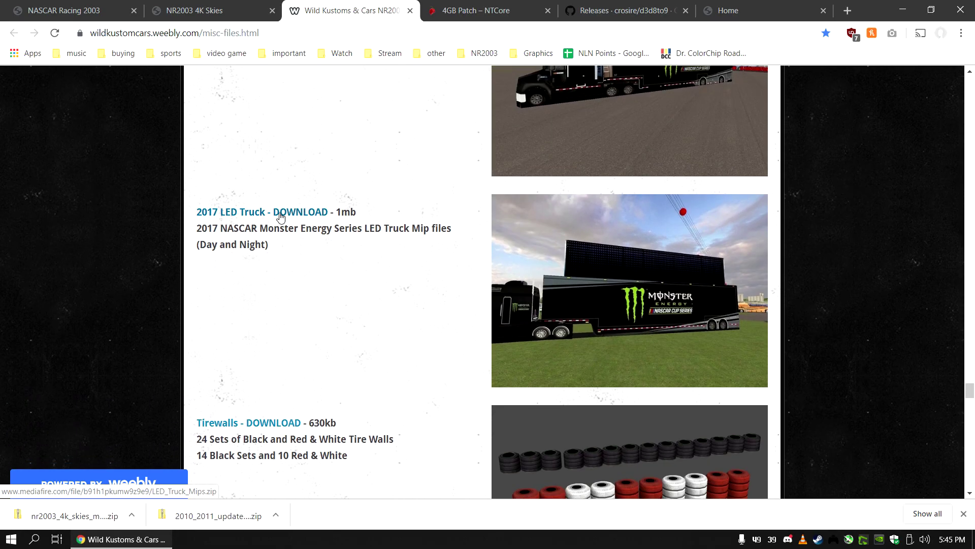
{"action": "scroll", "coordinate": [282, 216], "scroll_direction": "down", "scroll_amount": 4}
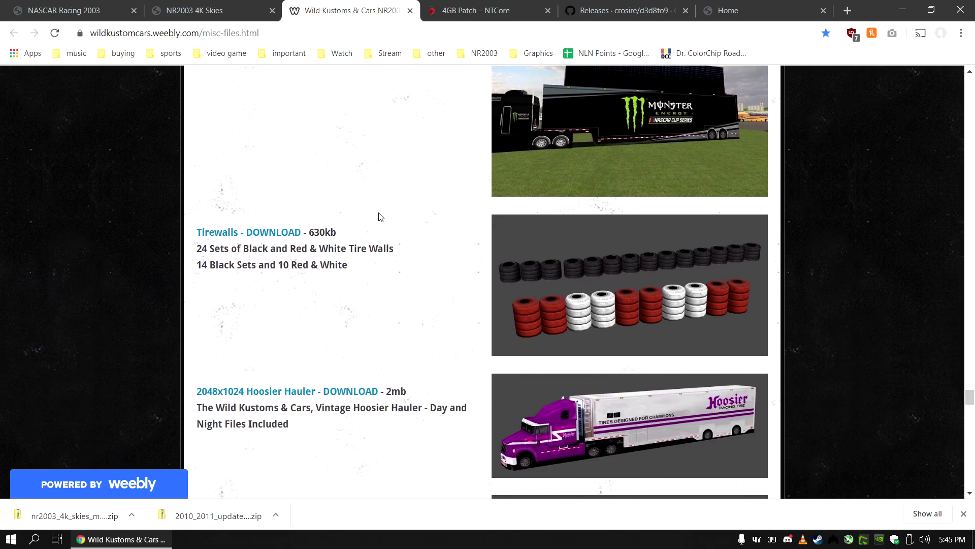
{"action": "scroll", "coordinate": [366, 225], "scroll_direction": "down", "scroll_amount": 6}
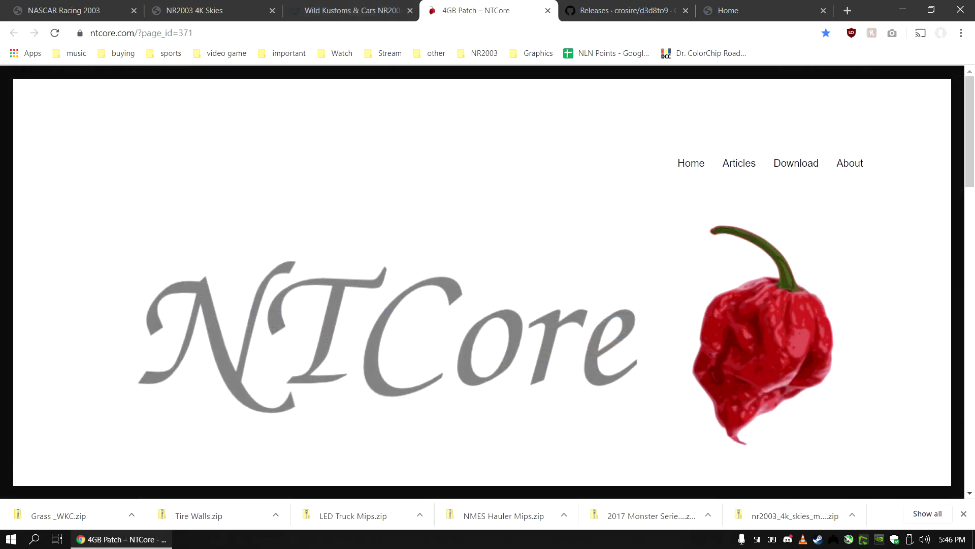
Download the 4GB Patch from NTCore and d3d8.dll from the d3d8to9 v1.9.2 release, keeping the flagged DLL.
{"action": "scroll", "coordinate": [455, 201], "scroll_direction": "down", "scroll_amount": 6}
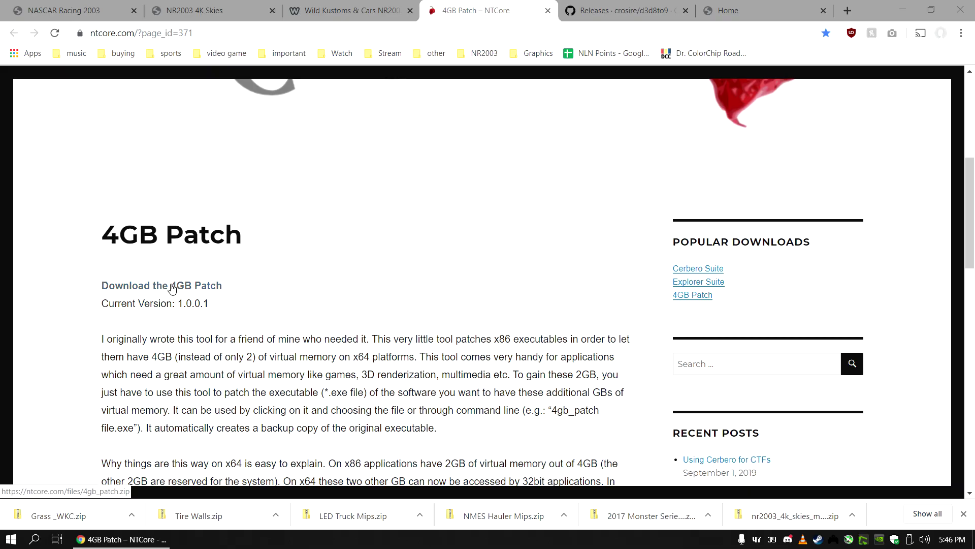
{"action": "left_click", "coordinate": [175, 289]}
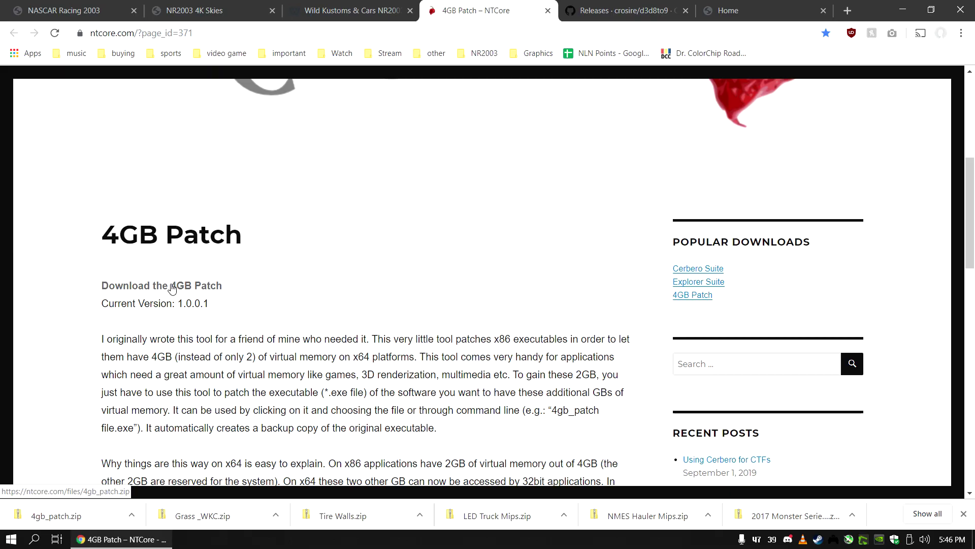
{"action": "left_click", "coordinate": [634, 11]}
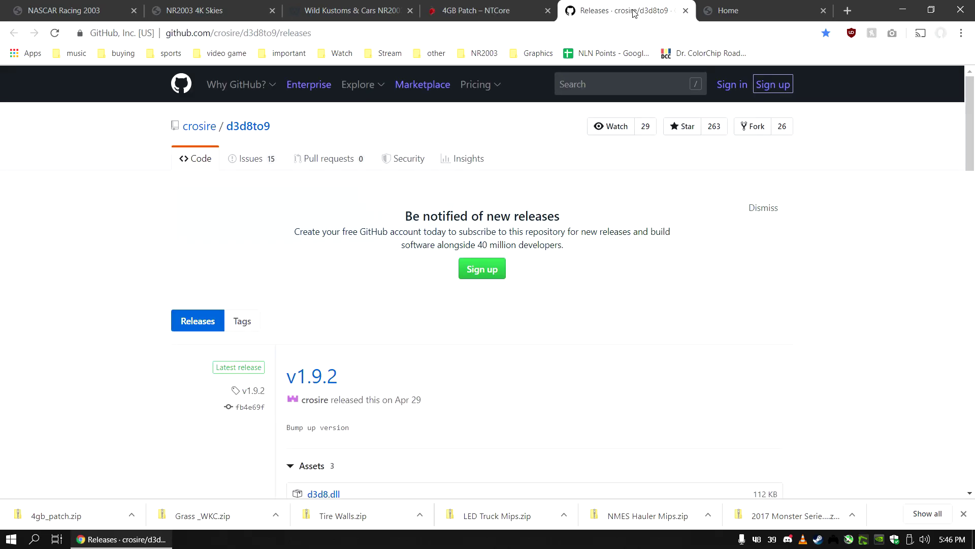
{"action": "scroll", "coordinate": [651, 89], "scroll_direction": "down", "scroll_amount": 4}
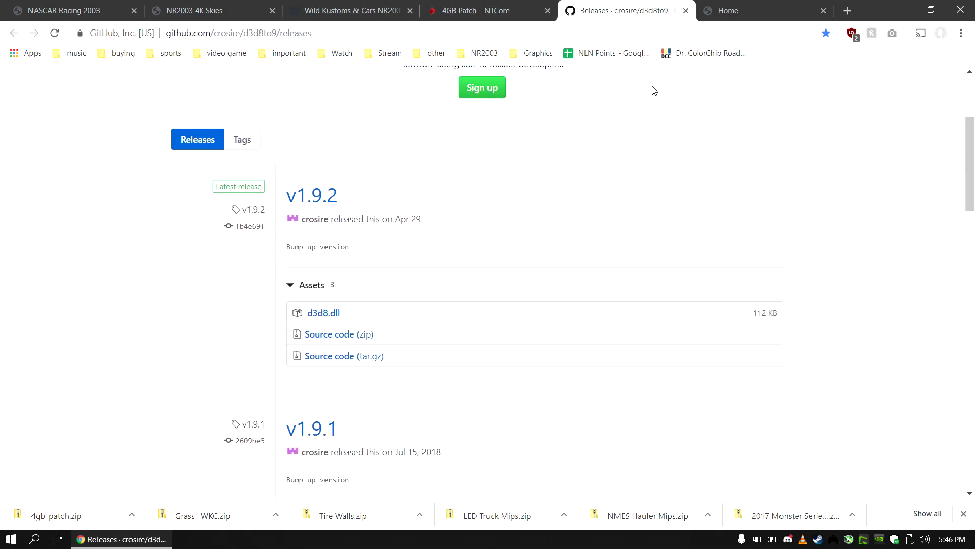
{"action": "left_click", "coordinate": [322, 313]}
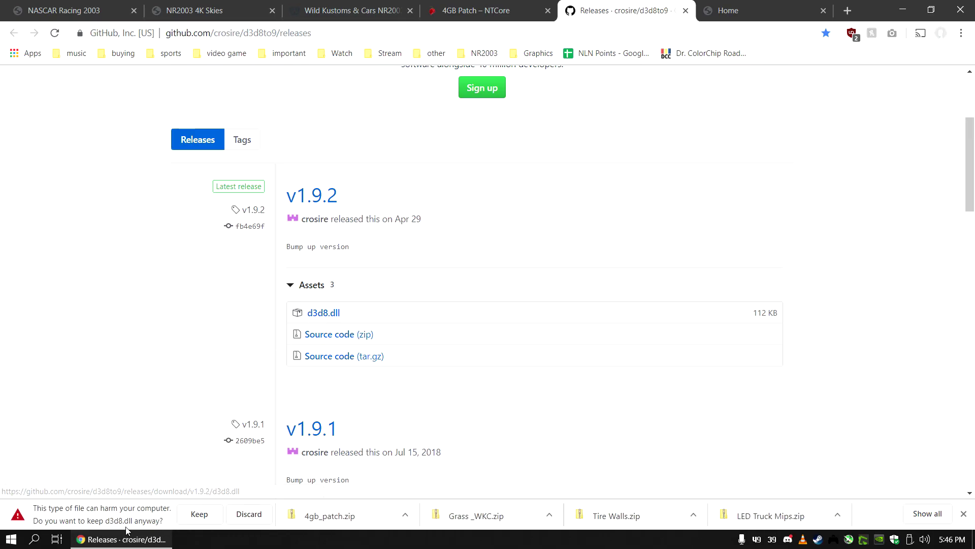
{"action": "left_click", "coordinate": [198, 516]}
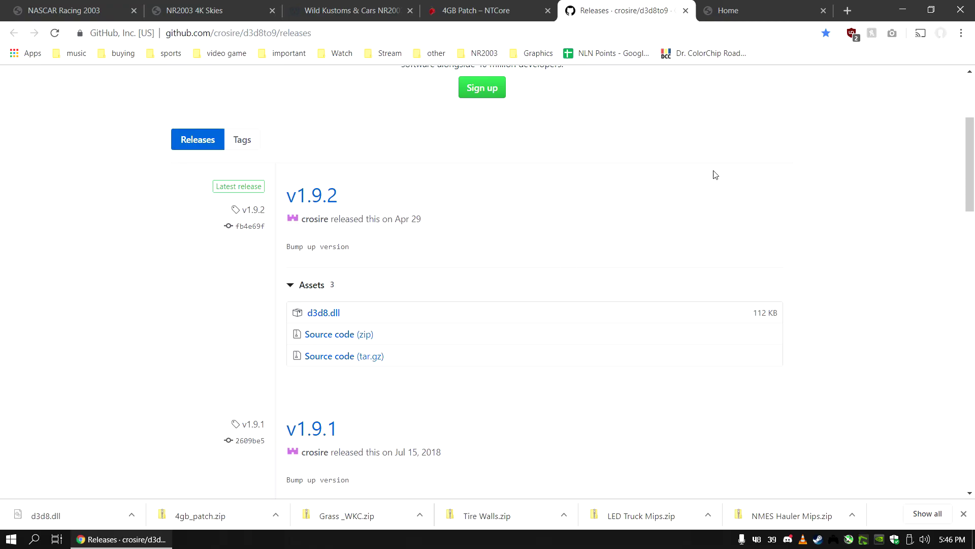
Download ReShade 4.3.0 from the ReShade website.
{"action": "left_click", "coordinate": [738, 14]}
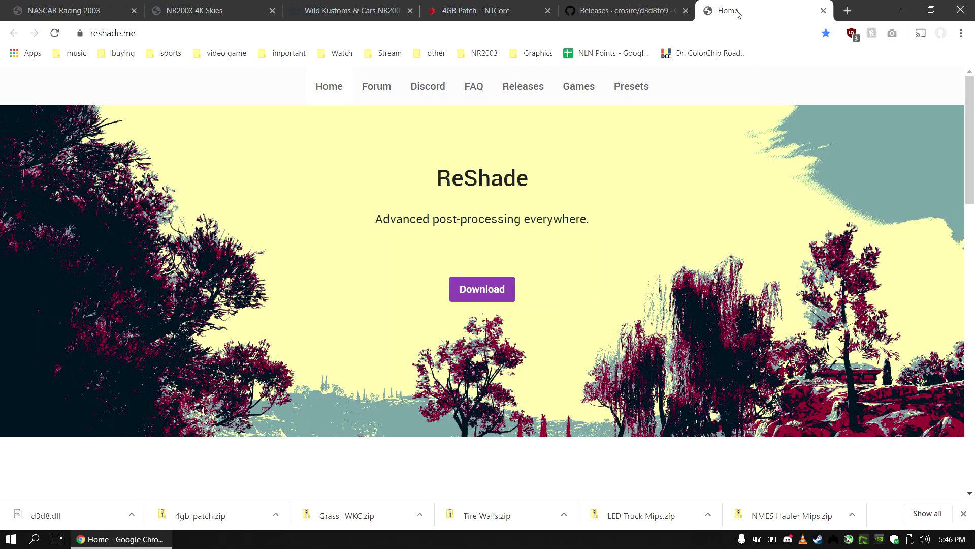
{"action": "left_click", "coordinate": [465, 293]}
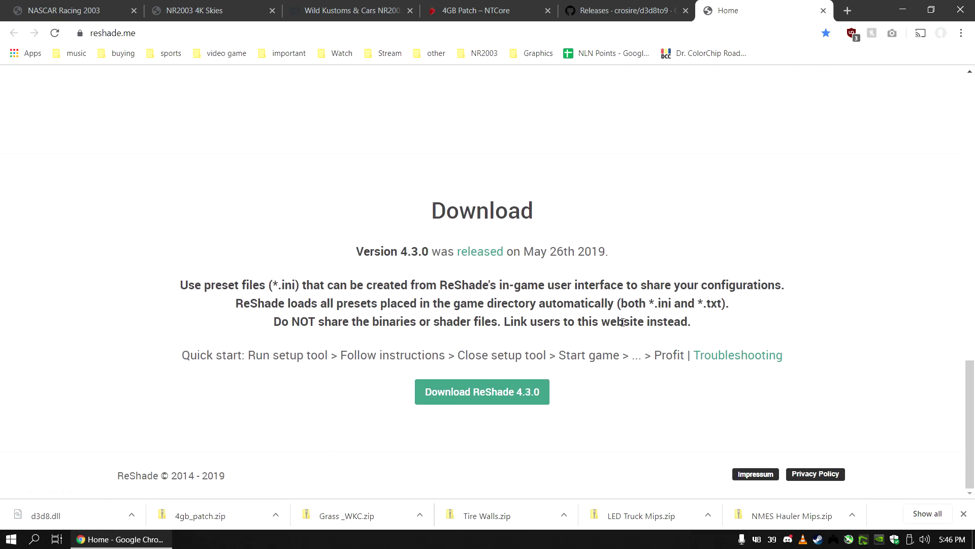
{"action": "left_click", "coordinate": [478, 394]}
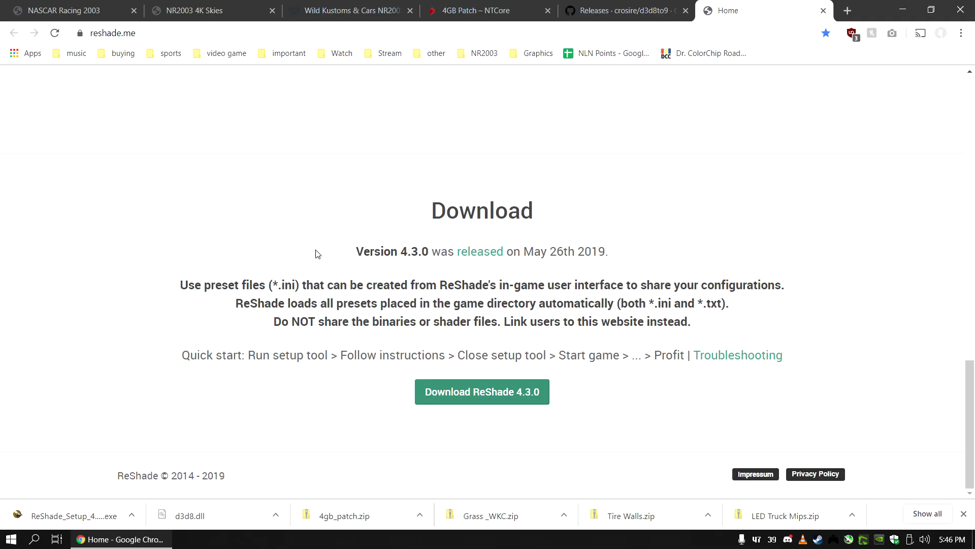
Close the browser and open the NASCAR Racing 2003 game folder and the Downloads folder in separate File Explorer windows.
{"action": "left_click", "coordinate": [957, 14]}
{"action": "double_click", "coordinate": [11, 105]}
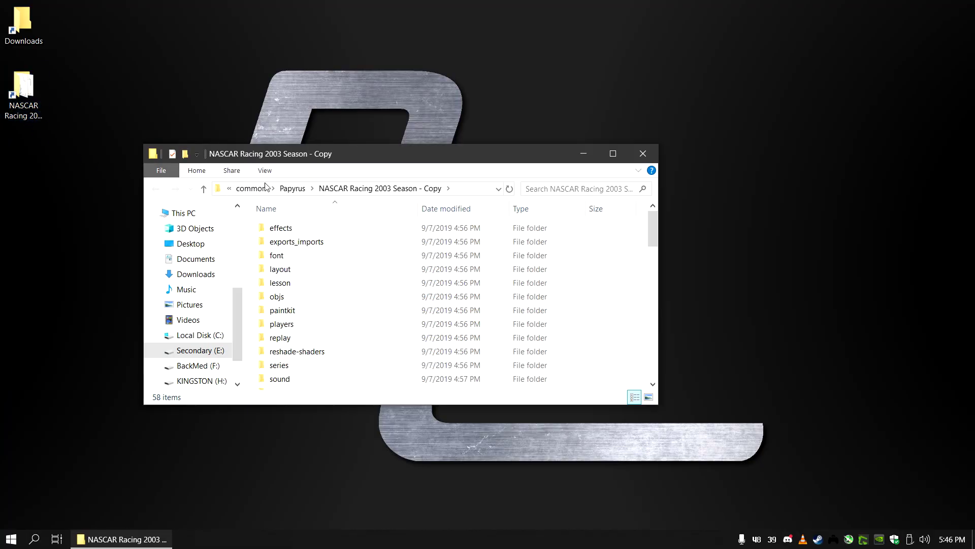
{"action": "left_click_drag", "start_coordinate": [378, 147], "coordinate": [343, 65]}
{"action": "double_click", "coordinate": [23, 23]}
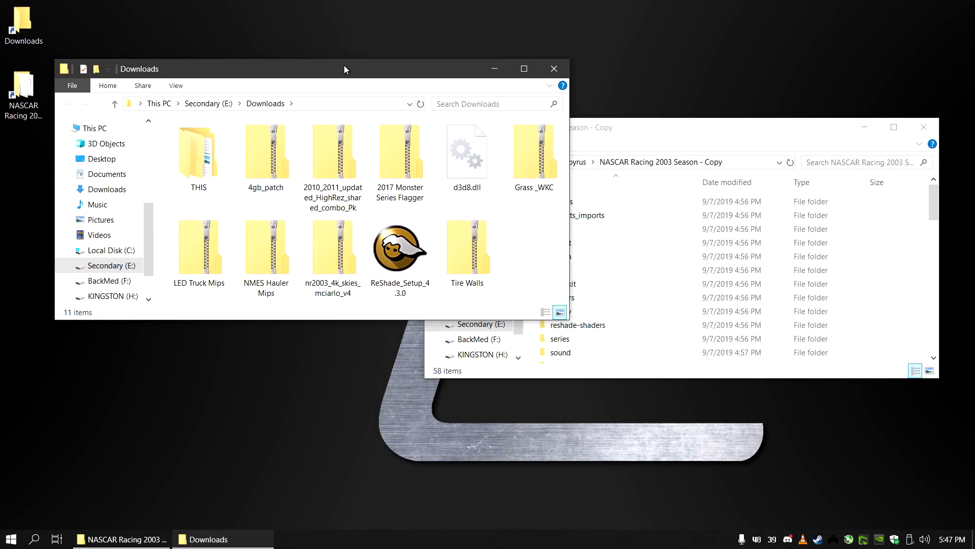
Extract all the zip archives in Downloads into their own folders with 7-Zip and delete the original archives.
{"action": "left_click", "coordinate": [257, 163]}
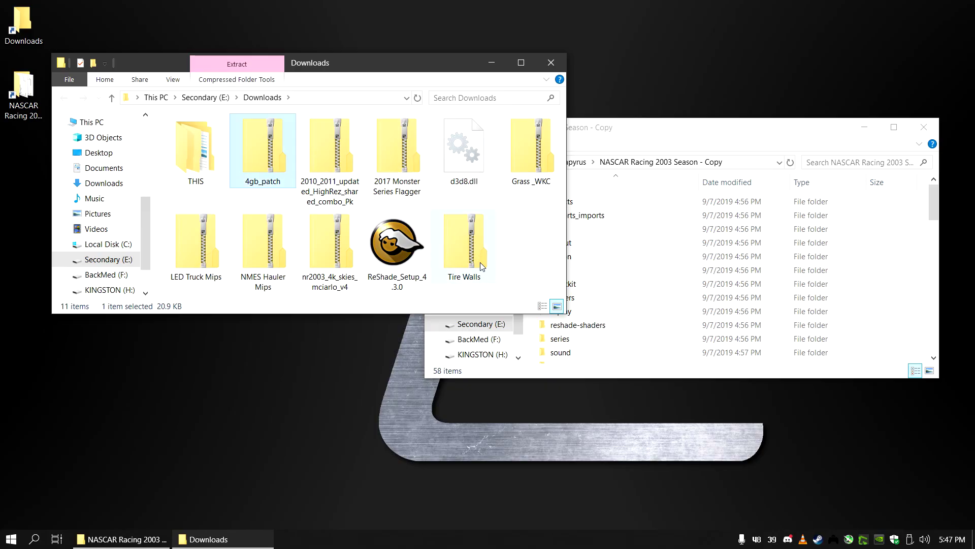
{"action": "left_click", "coordinate": [481, 265], "text": "shift"}
{"action": "left_click", "coordinate": [464, 152], "text": "ctrl"}
{"action": "left_click", "coordinate": [398, 244], "text": "ctrl"}
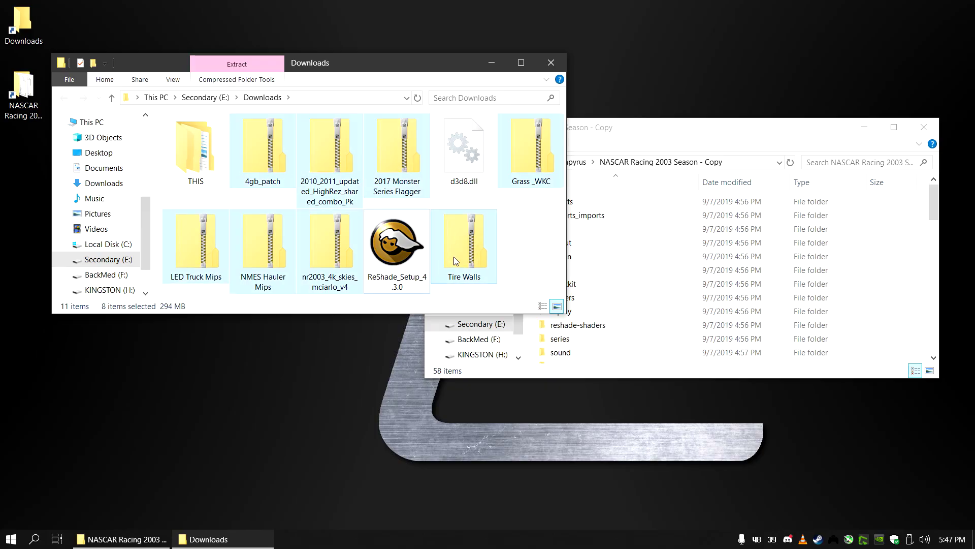
{"action": "right_click", "coordinate": [463, 255]}
{"action": "mouse_move", "coordinate": [532, 318]}
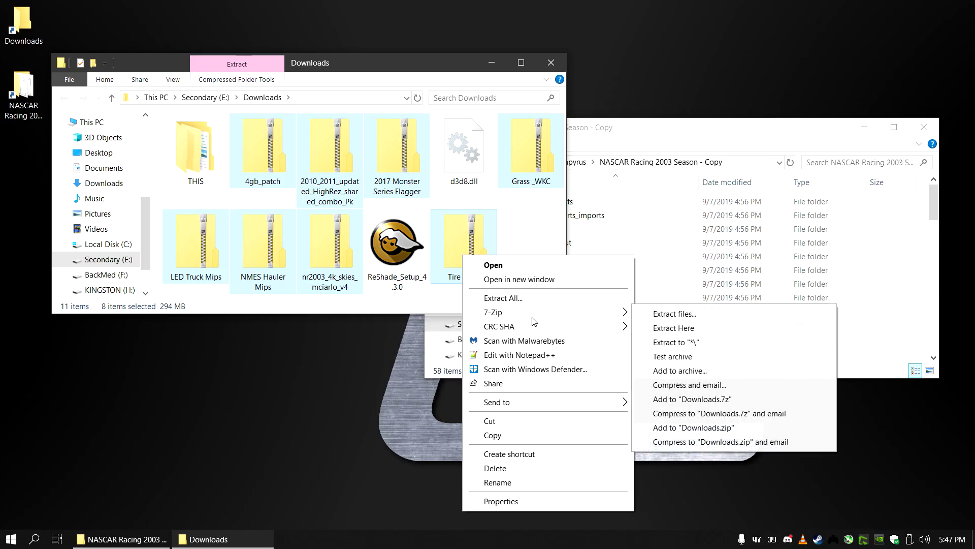
{"action": "left_click", "coordinate": [675, 343]}
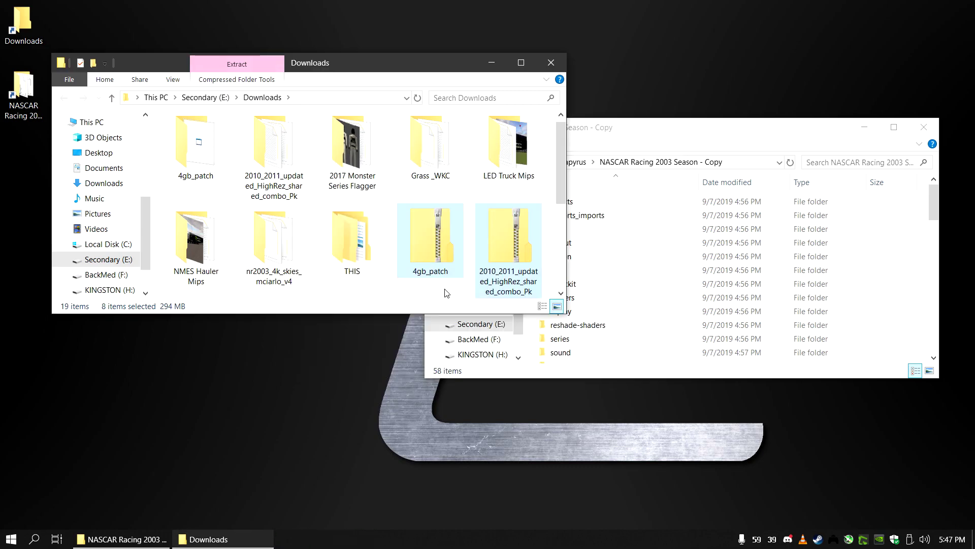
{"action": "key", "text": "Delete"}
{"action": "left_click", "coordinate": [531, 288]}
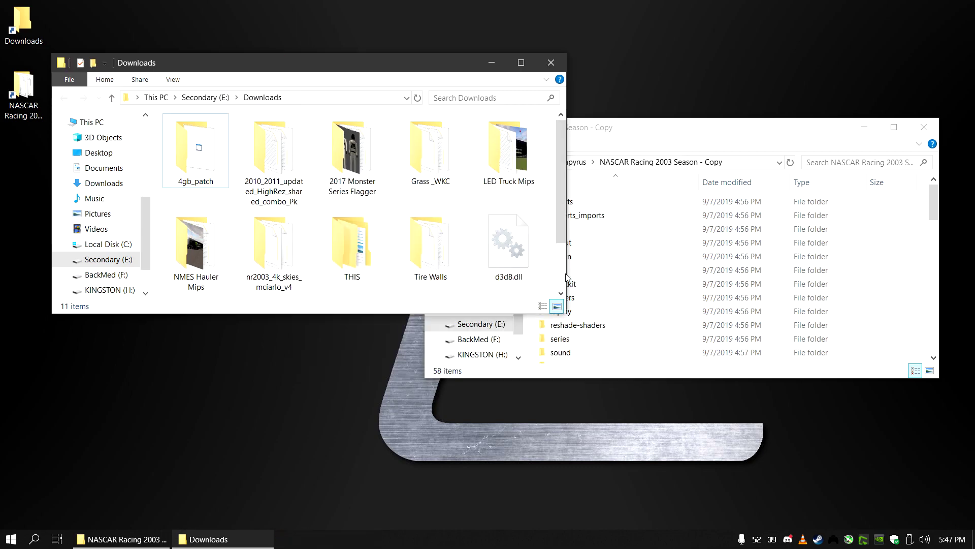
Open the tracks folder inside the NASCAR Racing 2003 Season - Copy folder.
{"action": "left_click", "coordinate": [681, 120]}
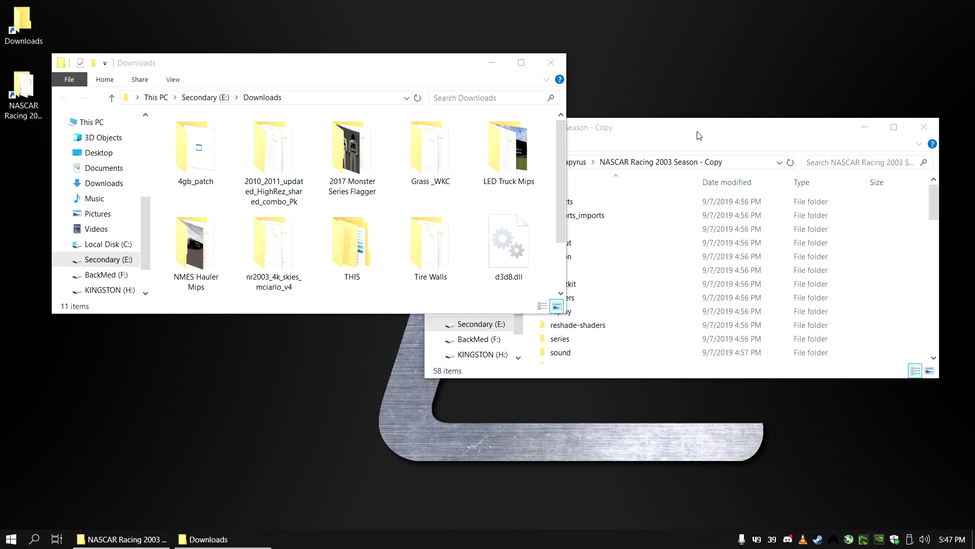
{"action": "left_click_drag", "start_coordinate": [699, 135], "coordinate": [709, 177]}
{"action": "scroll", "coordinate": [620, 329], "scroll_direction": "down", "scroll_amount": 1}
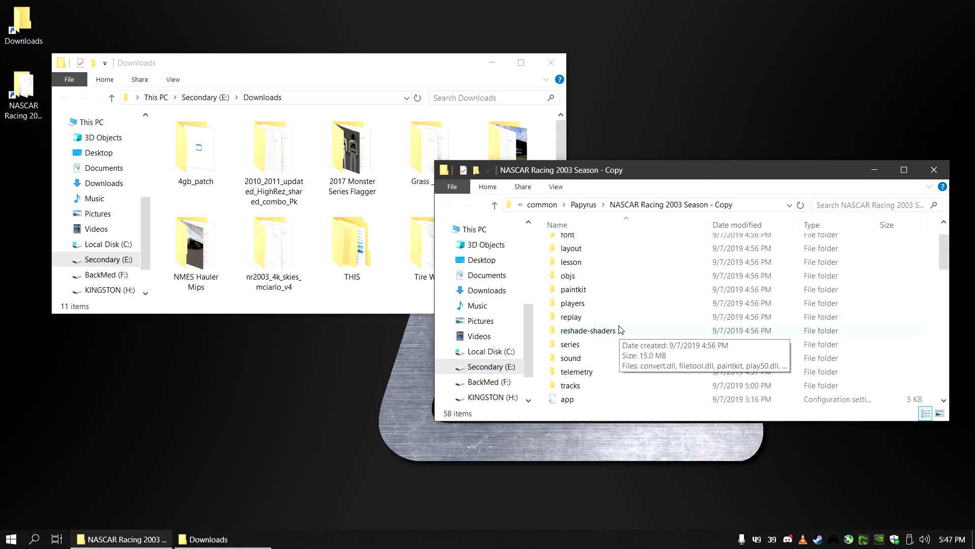
{"action": "scroll", "coordinate": [620, 329], "scroll_direction": "down", "scroll_amount": 1}
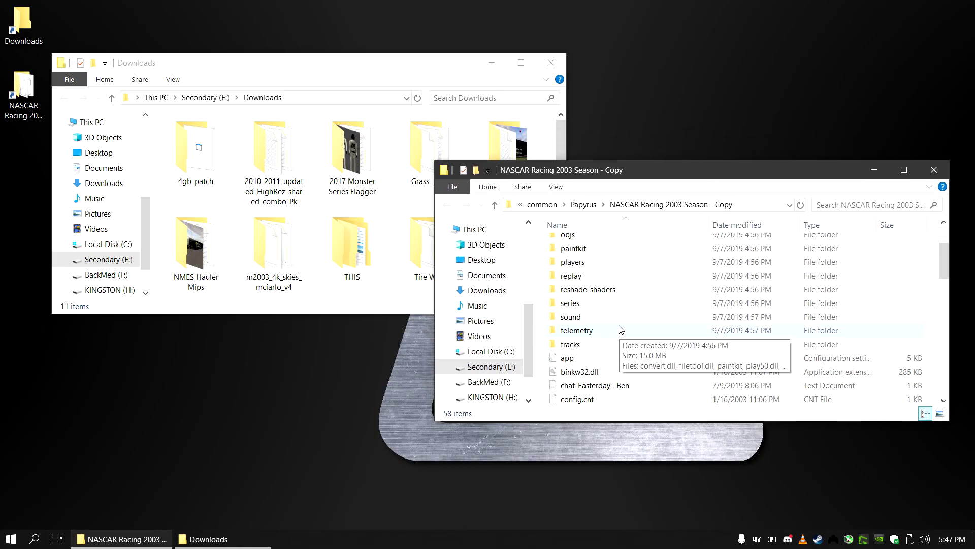
{"action": "double_click", "coordinate": [570, 345]}
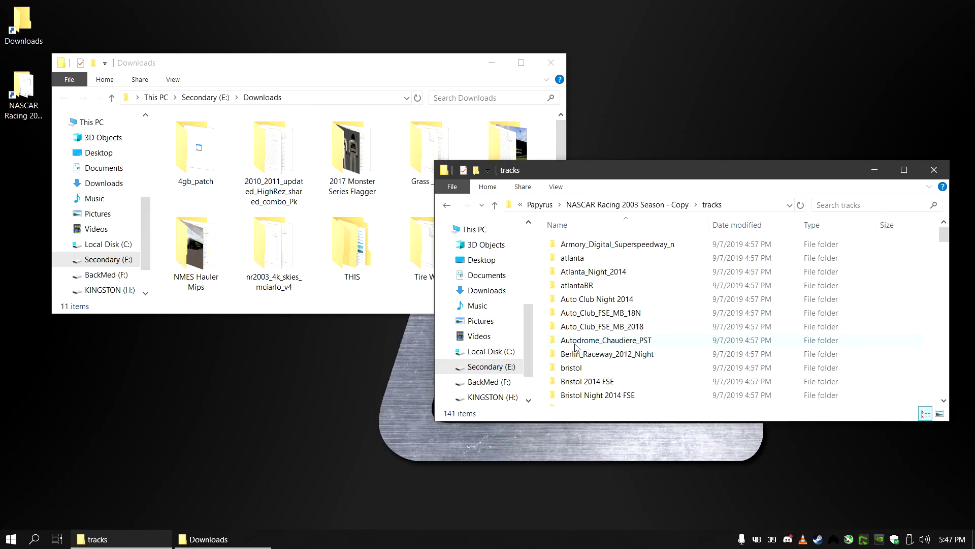
Move the shared folder from 2010_2011_updated_HighRez_shared_combo_Pk into the game's tracks folder.
{"action": "double_click", "coordinate": [260, 151]}
{"action": "left_click", "coordinate": [211, 136]}
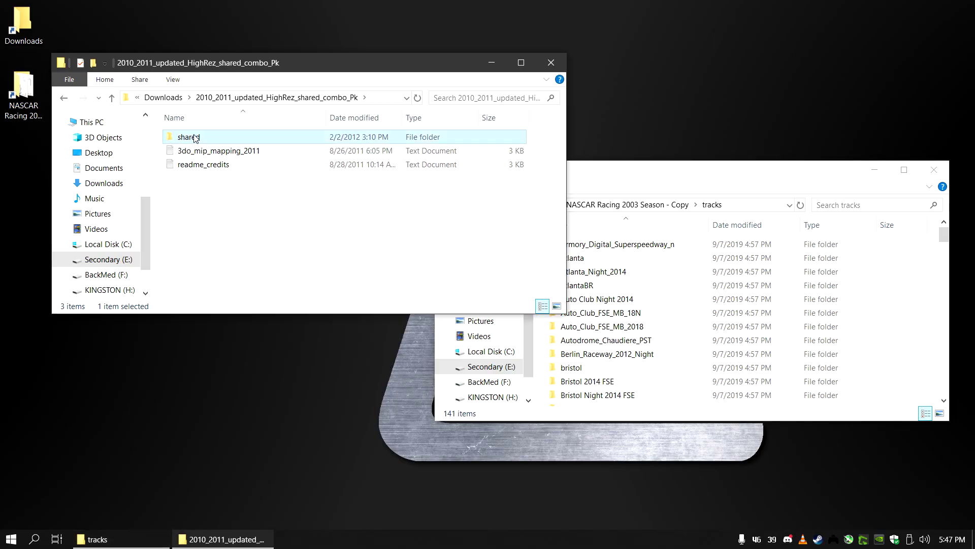
{"action": "left_click_drag", "start_coordinate": [195, 138], "coordinate": [934, 300]}
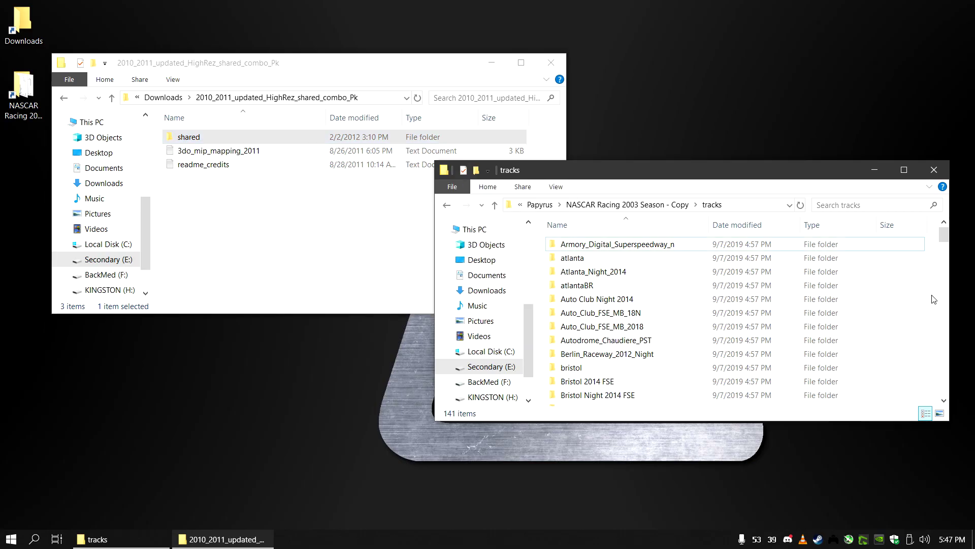
{"action": "left_click", "coordinate": [463, 208]}
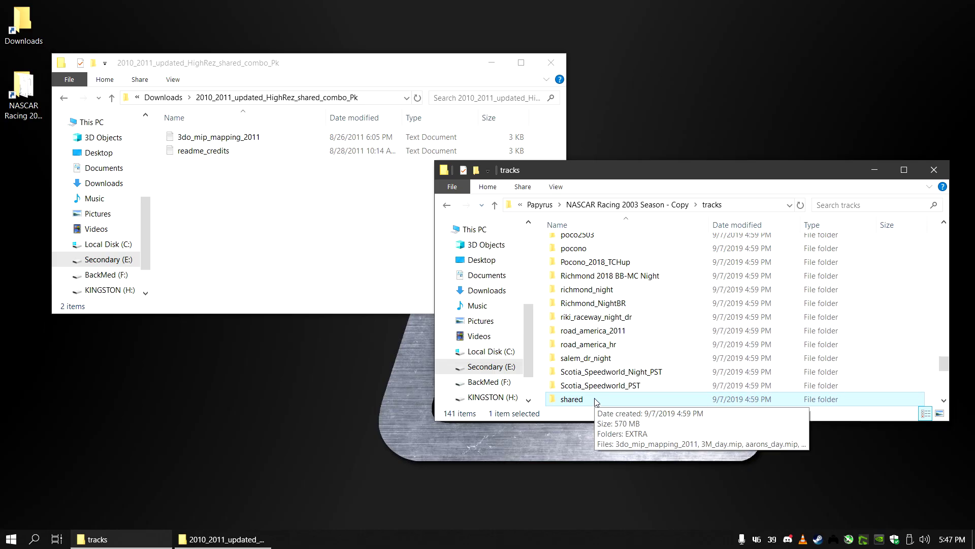
Return to Downloads and delete the 2010_2011_updated_HighRez_shared_combo_Pk folder.
{"action": "left_click", "coordinate": [167, 98]}
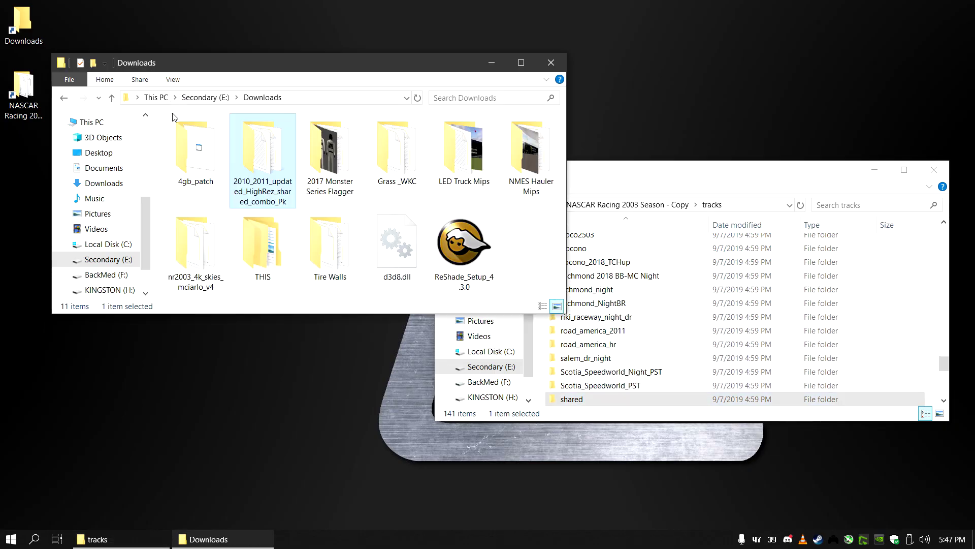
{"action": "key", "text": "Delete"}
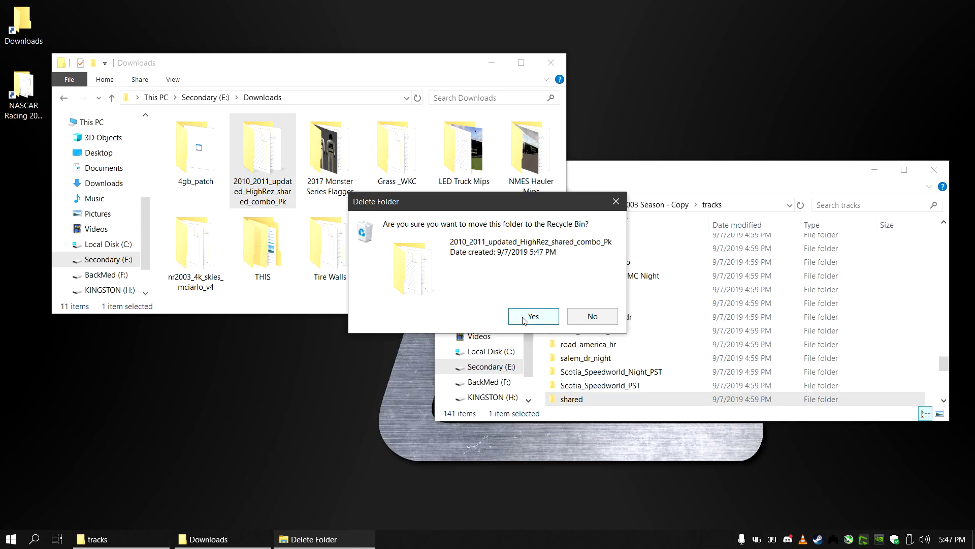
{"action": "left_click", "coordinate": [523, 316]}
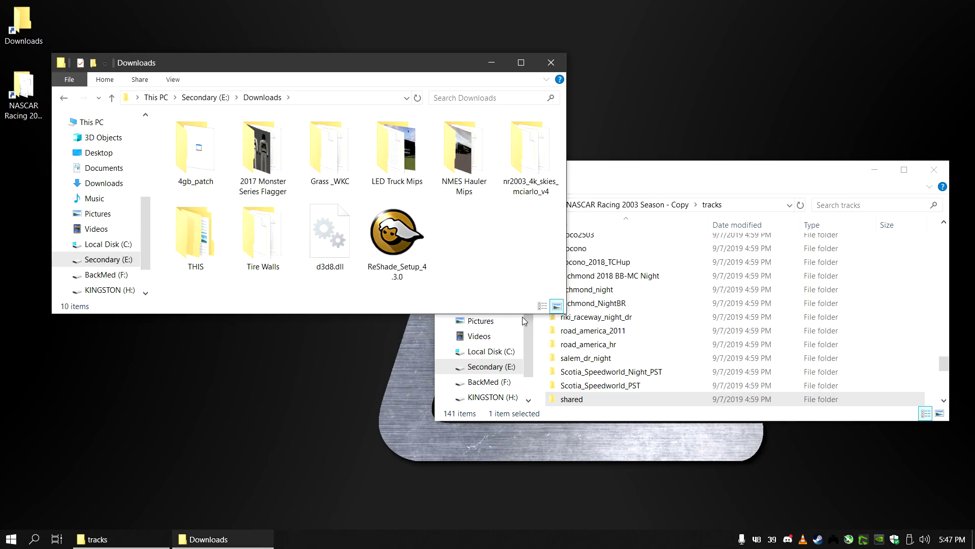
Open the game's tracks\shared folder and move series_flagger.mip from 2017 Monster Series Flagger into it, replacing the existing file.
{"action": "double_click", "coordinate": [601, 400]}
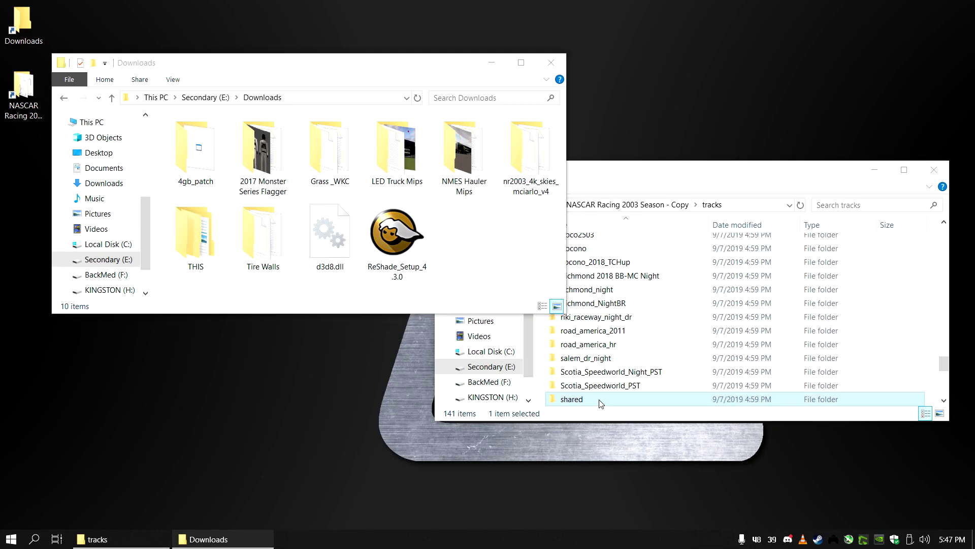
{"action": "double_click", "coordinate": [263, 157]}
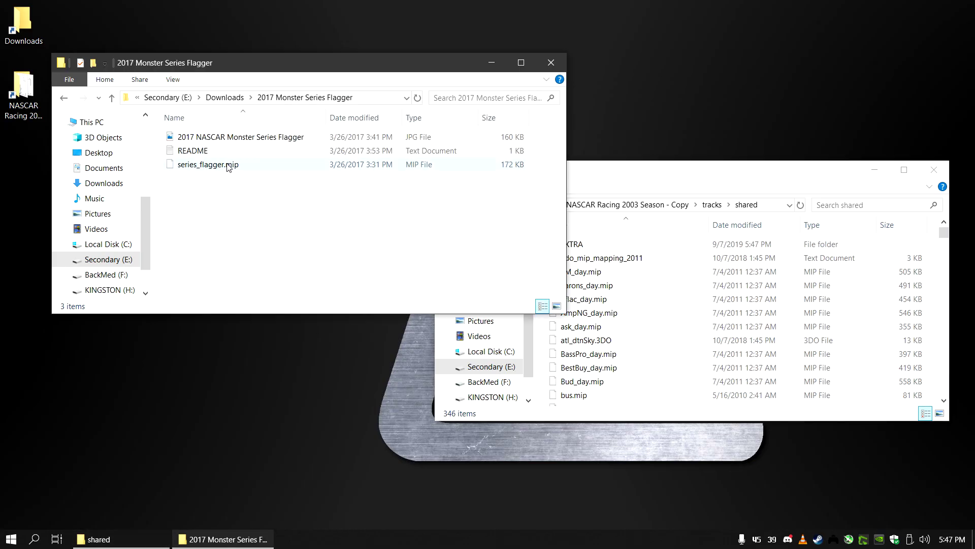
{"action": "left_click_drag", "start_coordinate": [226, 167], "coordinate": [700, 347]}
{"action": "left_click", "coordinate": [446, 220]}
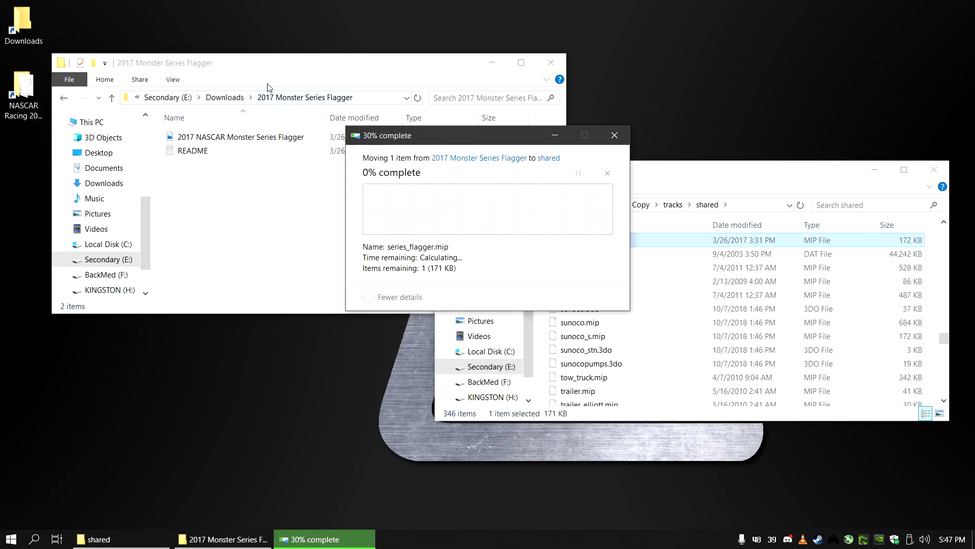
Move all the 3DO and MIP files from the Grass _WKC download into the shared folder, replacing the existing files.
{"action": "left_click", "coordinate": [213, 98]}
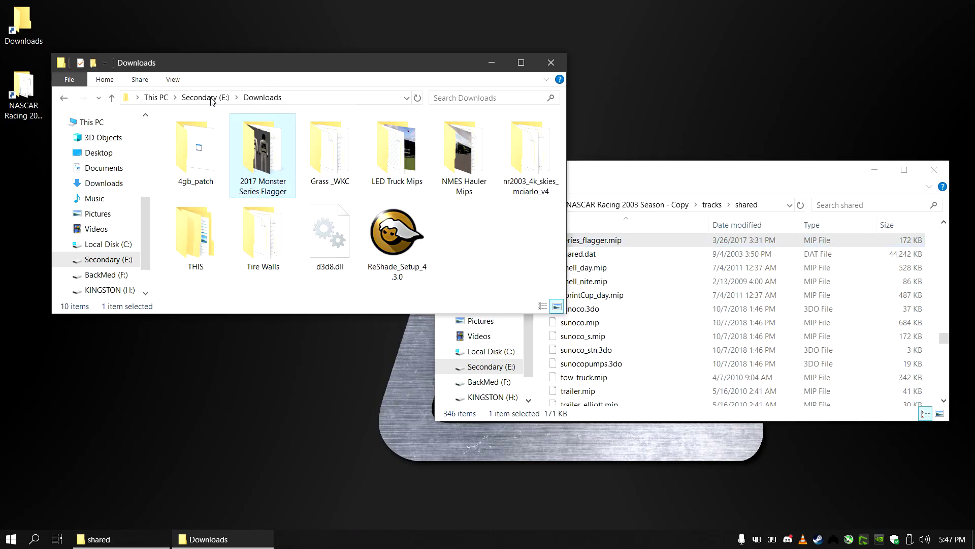
{"action": "double_click", "coordinate": [324, 165]}
{"action": "left_click", "coordinate": [234, 231]}
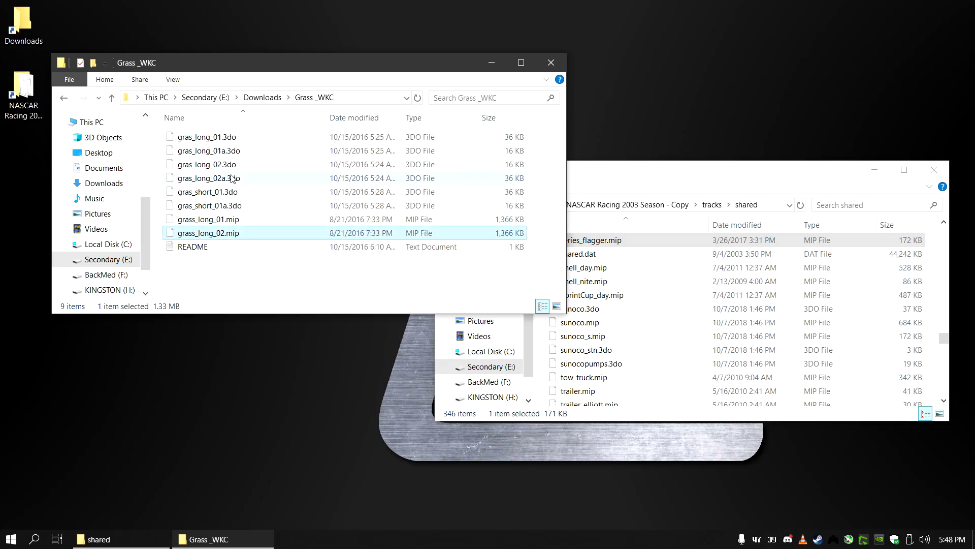
{"action": "left_click", "coordinate": [236, 138], "text": "shift"}
{"action": "left_click_drag", "start_coordinate": [236, 138], "coordinate": [714, 355]}
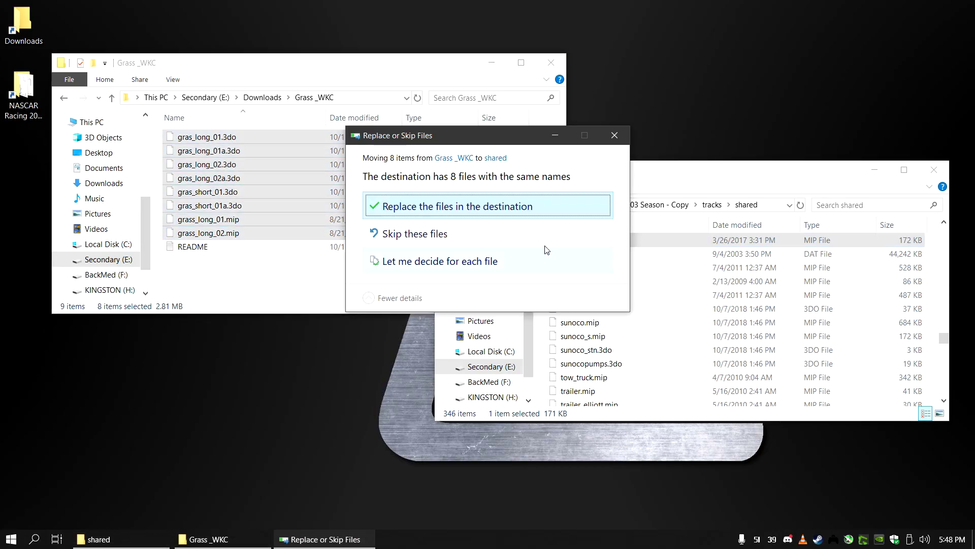
{"action": "left_click", "coordinate": [504, 209]}
Move ntruck_led01.mip and truck_led01.mip from LED Truck Mips into the shared folder, replacing the existing files.
{"action": "left_click", "coordinate": [261, 100]}
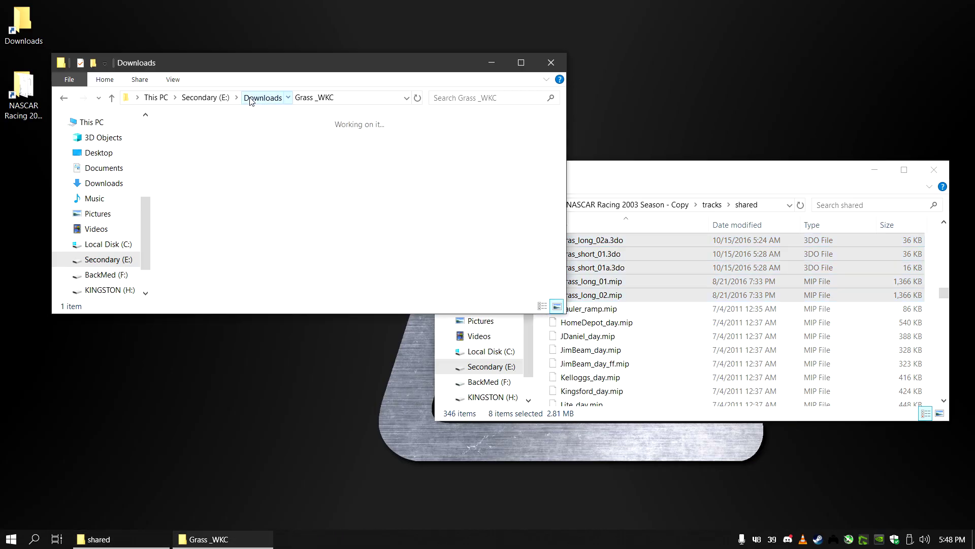
{"action": "double_click", "coordinate": [379, 166]}
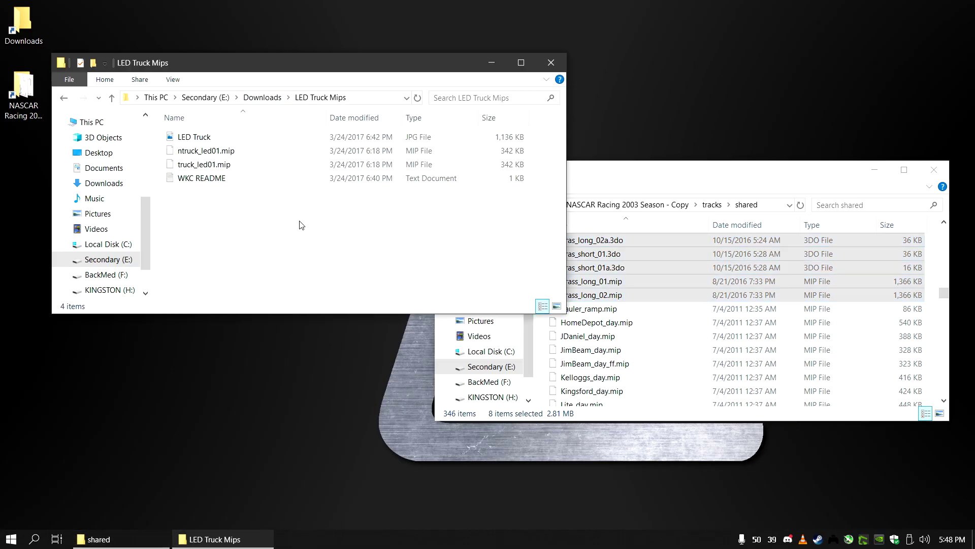
{"action": "left_click", "coordinate": [215, 168]}
{"action": "left_click", "coordinate": [217, 152], "text": "shift"}
{"action": "left_click_drag", "start_coordinate": [216, 151], "coordinate": [733, 341]}
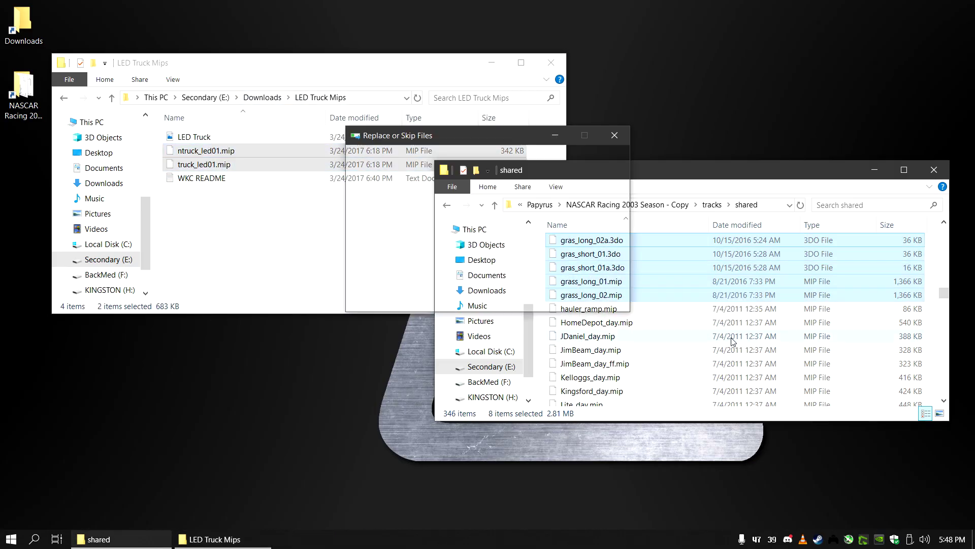
{"action": "left_click", "coordinate": [484, 210]}
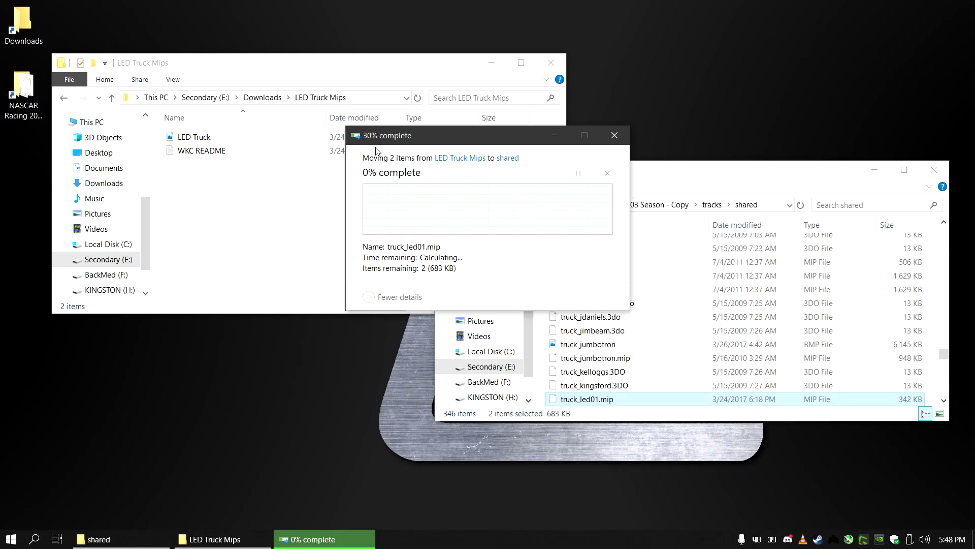
Move both MIP files from the 2048 folder of NMES Hauler Mips into the shared folder, replacing the existing files.
{"action": "left_click", "coordinate": [263, 98]}
{"action": "double_click", "coordinate": [462, 174]}
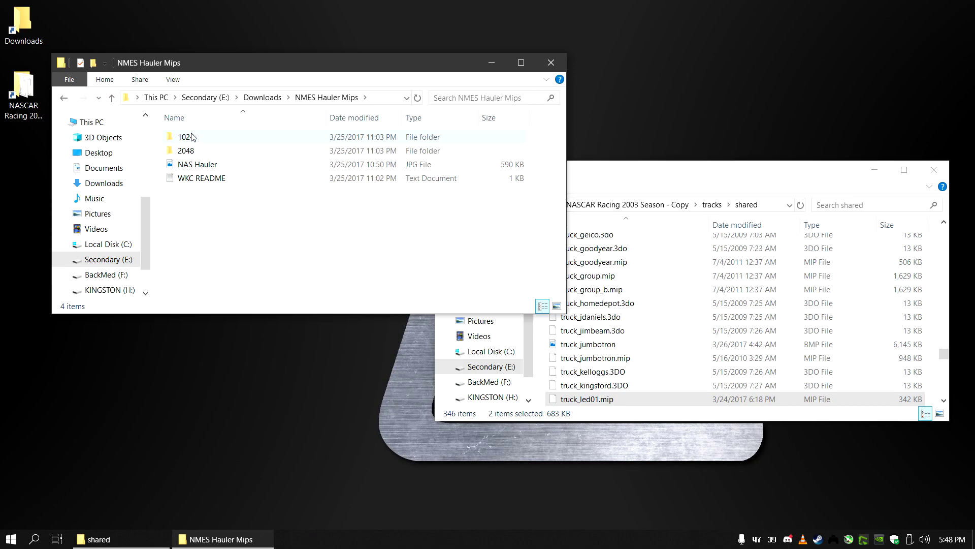
{"action": "mouse_move", "coordinate": [192, 137]}
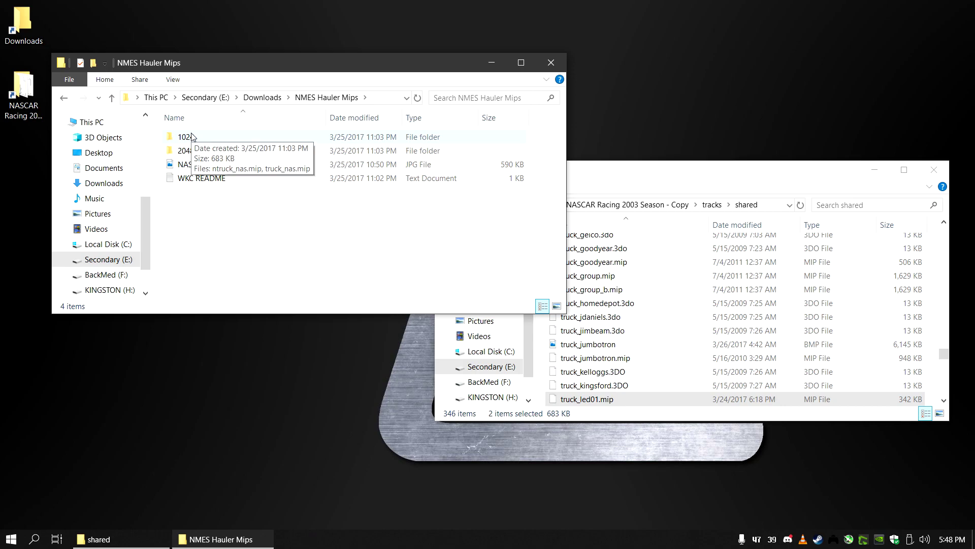
{"action": "double_click", "coordinate": [212, 151]}
{"action": "left_click_drag", "start_coordinate": [214, 194], "coordinate": [681, 330]}
{"action": "left_click", "coordinate": [508, 214]}
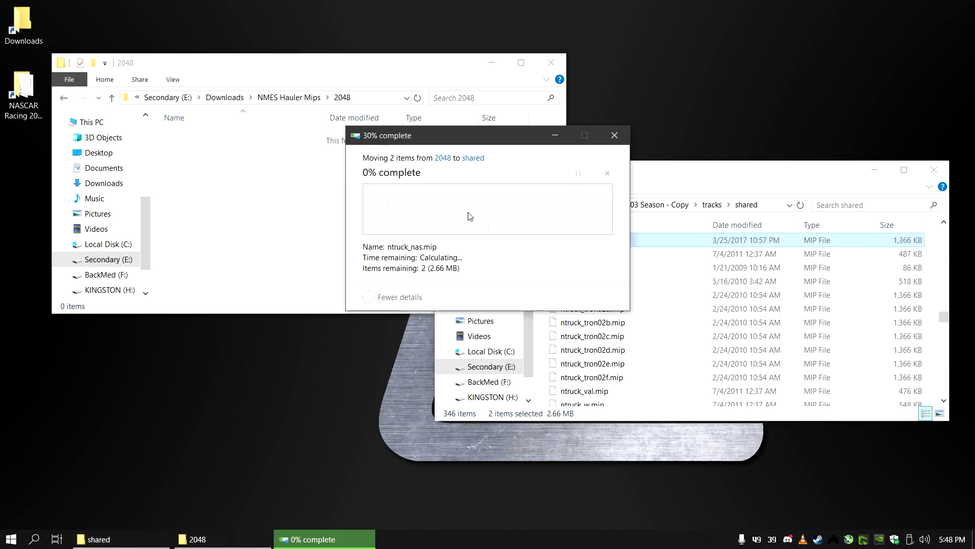
Move all the sky MIP files from nr2003_4k_skies_mciarlo_v4 into the shared folder, replacing the existing files.
{"action": "left_click", "coordinate": [224, 98]}
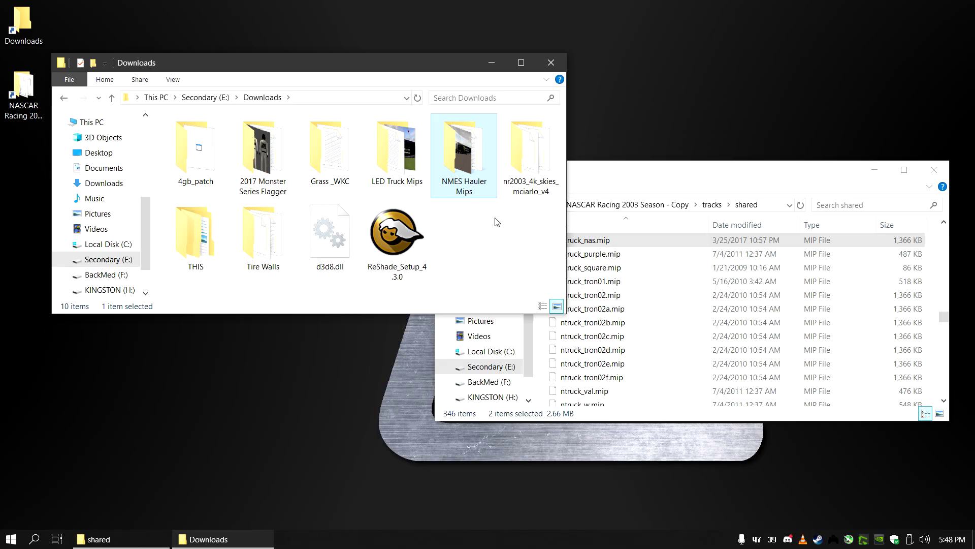
{"action": "double_click", "coordinate": [528, 170]}
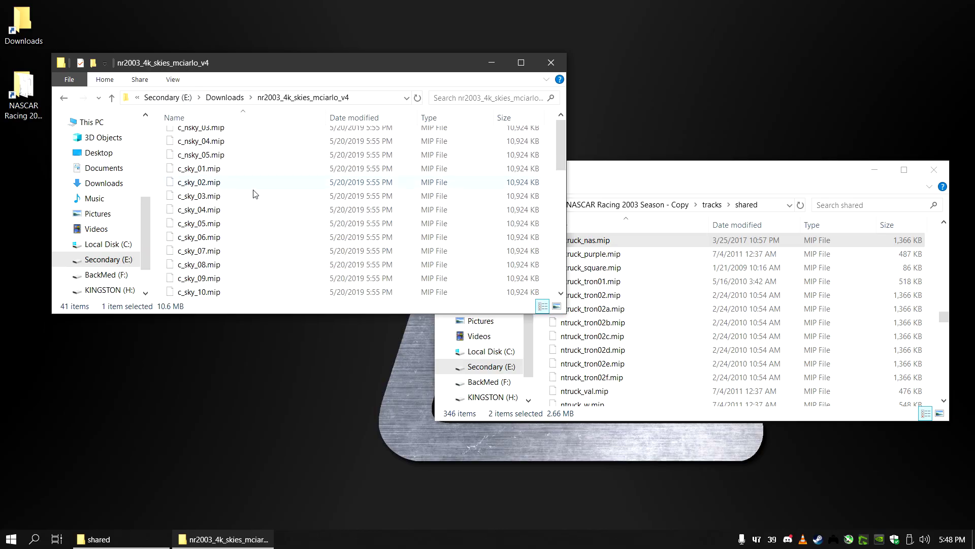
{"action": "scroll", "coordinate": [253, 192], "scroll_direction": "down", "scroll_amount": 10}
{"action": "left_click", "coordinate": [229, 291], "text": "shift"}
{"action": "left_click_drag", "start_coordinate": [229, 291], "coordinate": [635, 305]}
{"action": "left_click", "coordinate": [396, 201]}
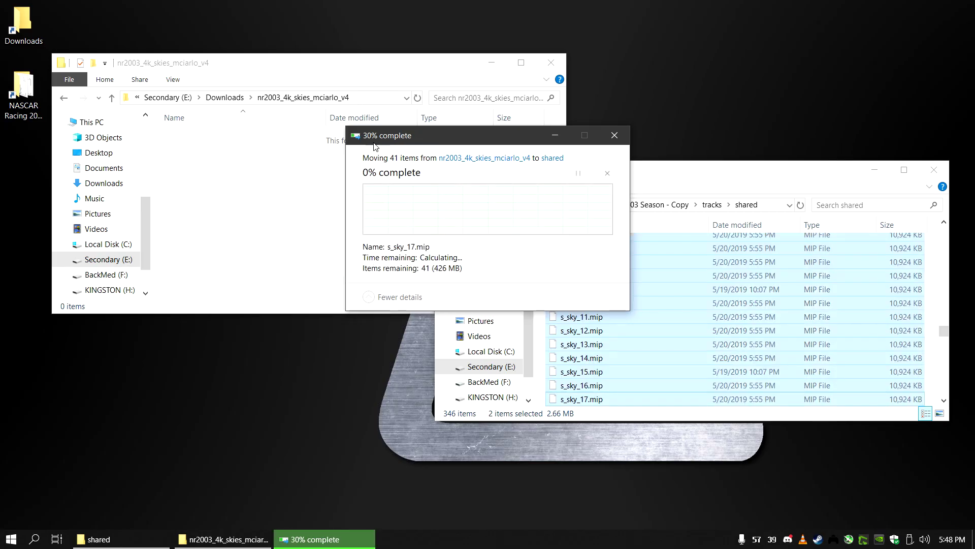
Move all the Tire Walls files except the README into the shared folder, replacing the existing files.
{"action": "left_click", "coordinate": [226, 97]}
{"action": "double_click", "coordinate": [259, 235]}
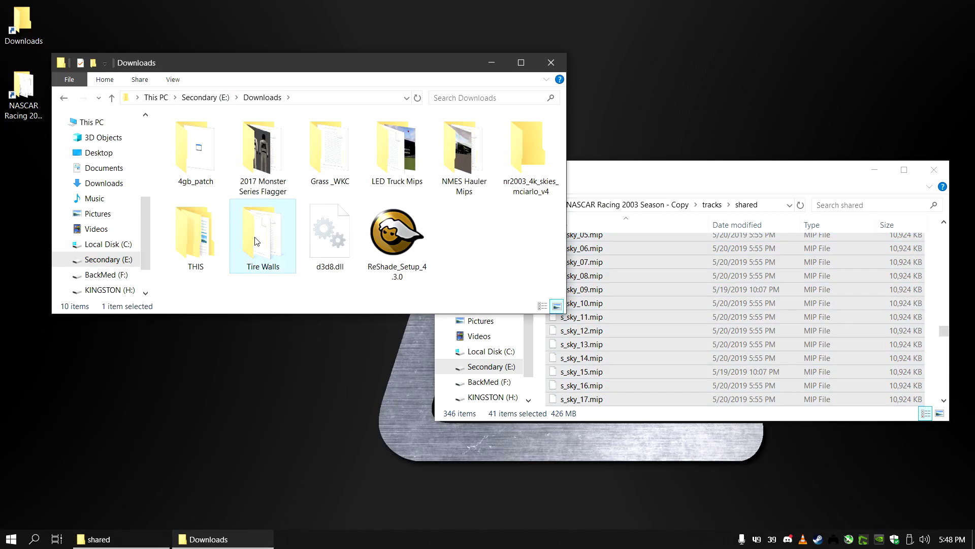
{"action": "left_click", "coordinate": [220, 148]}
{"action": "scroll", "coordinate": [238, 203], "scroll_direction": "down", "scroll_amount": 6}
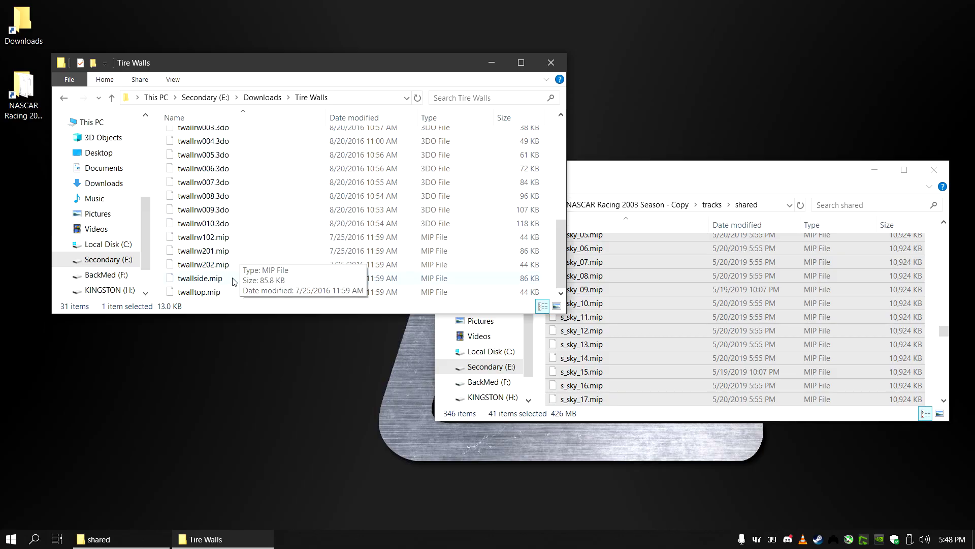
{"action": "left_click", "coordinate": [218, 291], "text": "shift"}
{"action": "left_click_drag", "start_coordinate": [585, 304], "coordinate": [589, 305]}
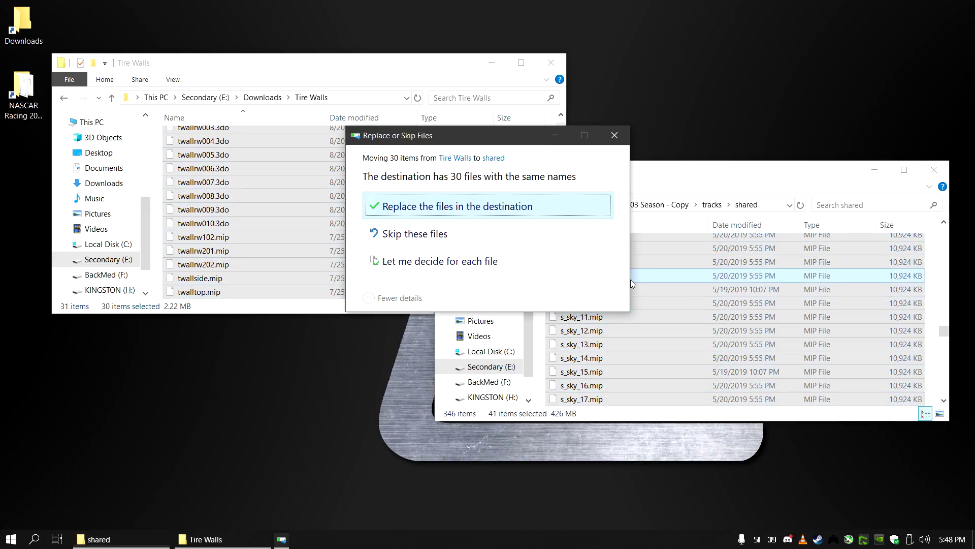
{"action": "left_click", "coordinate": [518, 205]}
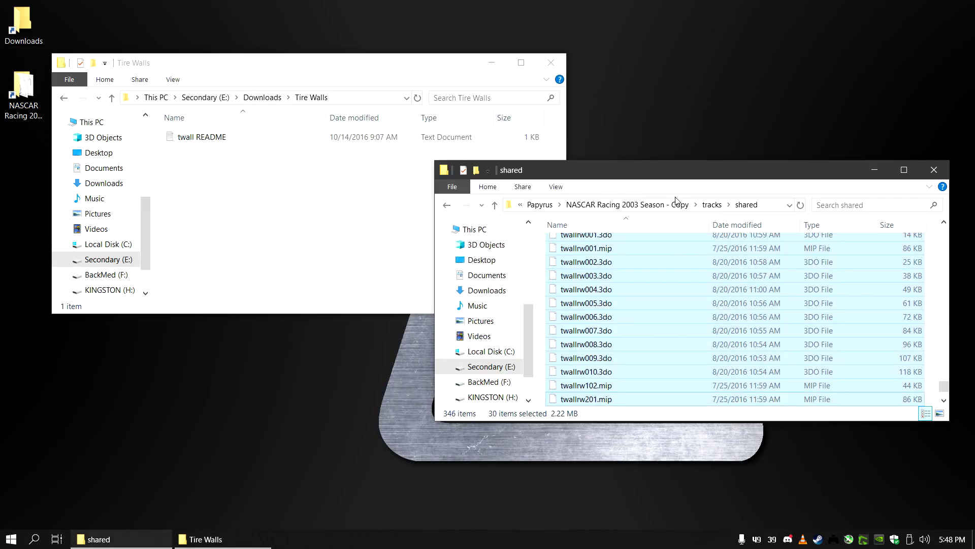
Move d3d8.dll and ReShade_Setup_4.3.0 from Downloads into the main NASCAR Racing 2003 Season - Copy folder, replacing the existing file.
{"action": "left_click", "coordinate": [657, 205]}
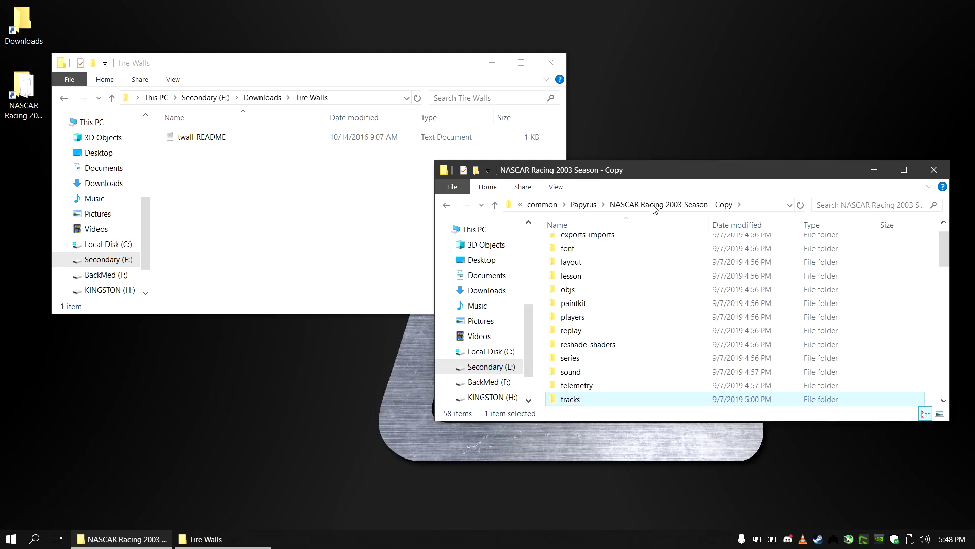
{"action": "left_click", "coordinate": [246, 98]}
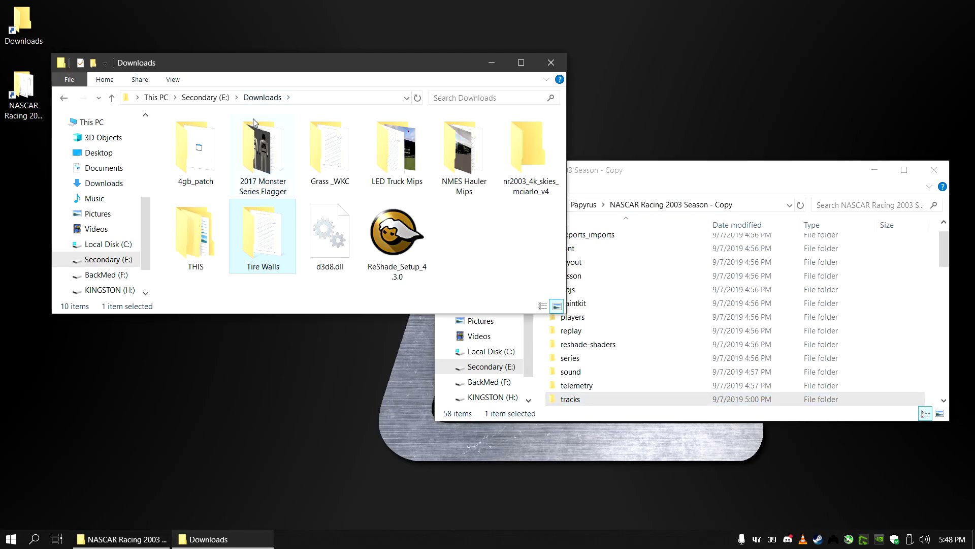
{"action": "left_click", "coordinate": [320, 244]}
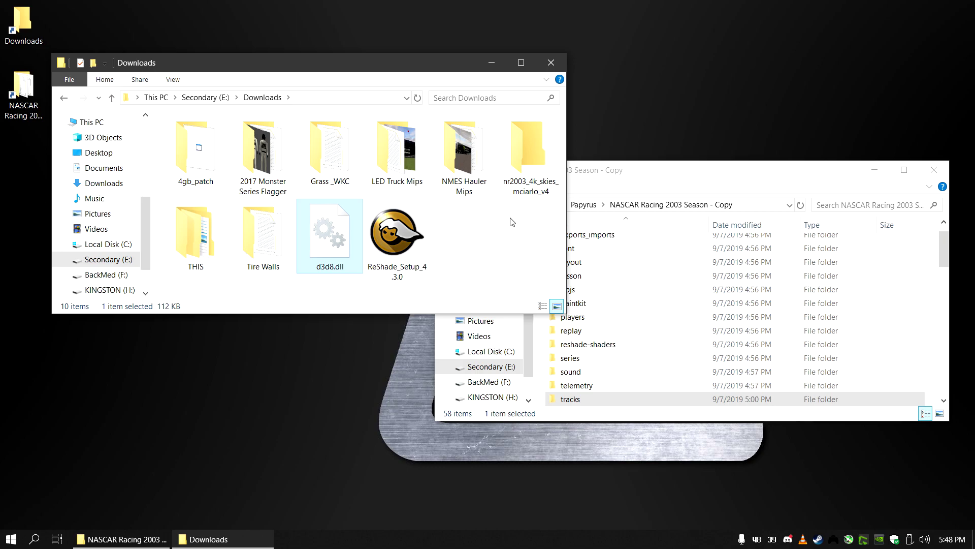
{"action": "left_click", "coordinate": [411, 264], "text": "ctrl"}
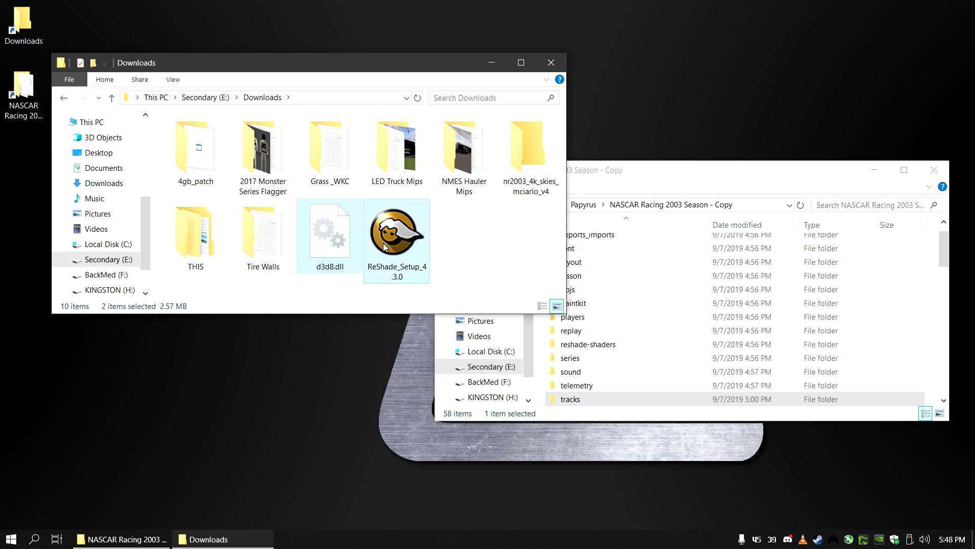
{"action": "left_click_drag", "start_coordinate": [383, 243], "coordinate": [930, 289]}
{"action": "left_click", "coordinate": [437, 206]}
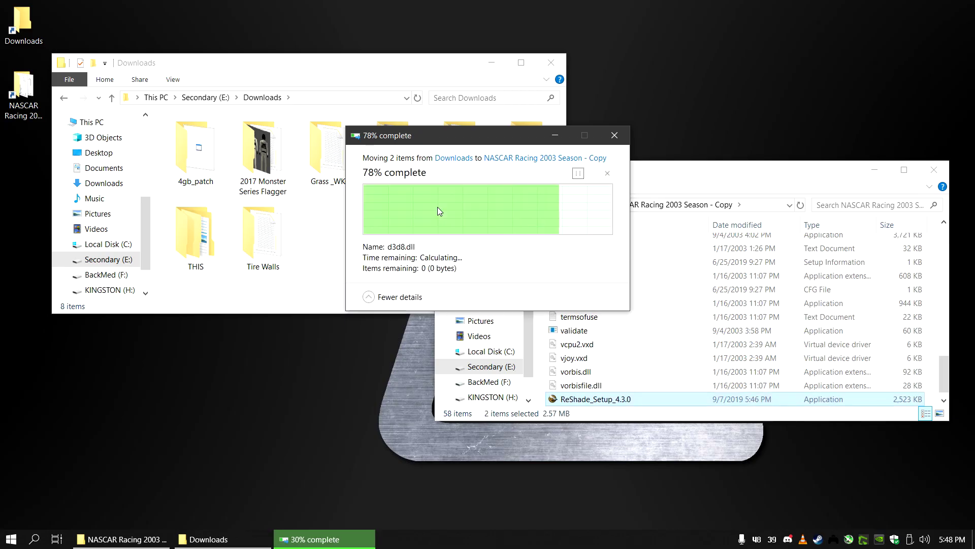
Run 4gb_patch from its Downloads folder and apply it to the NR2003 application in NASCAR Racing 2003 Season - Copy.
{"action": "double_click", "coordinate": [173, 153]}
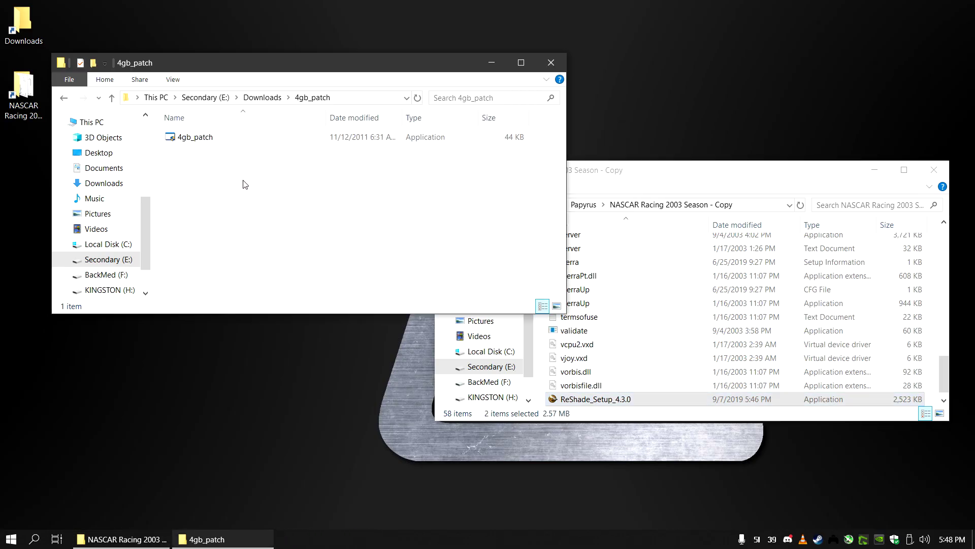
{"action": "double_click", "coordinate": [208, 145]}
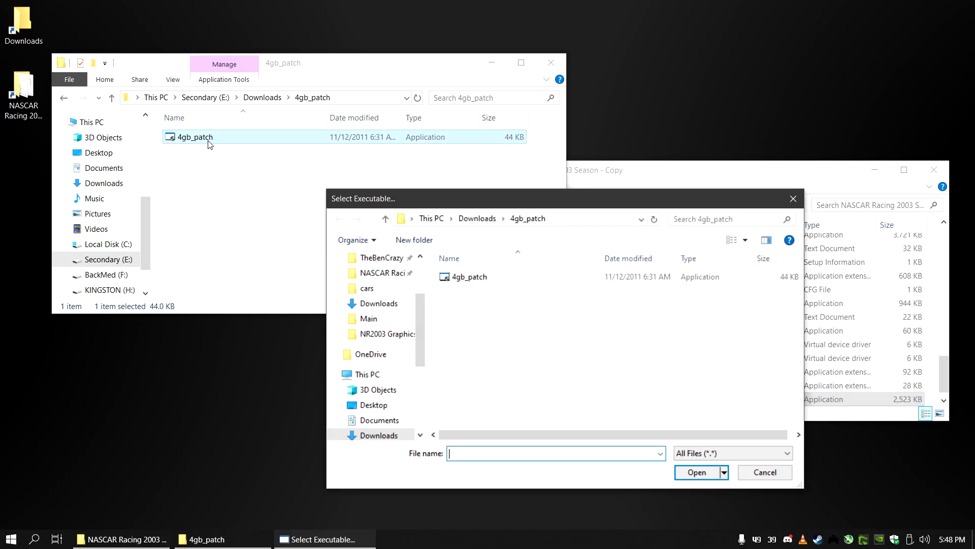
{"action": "scroll", "coordinate": [521, 315], "scroll_direction": "down", "scroll_amount": 6}
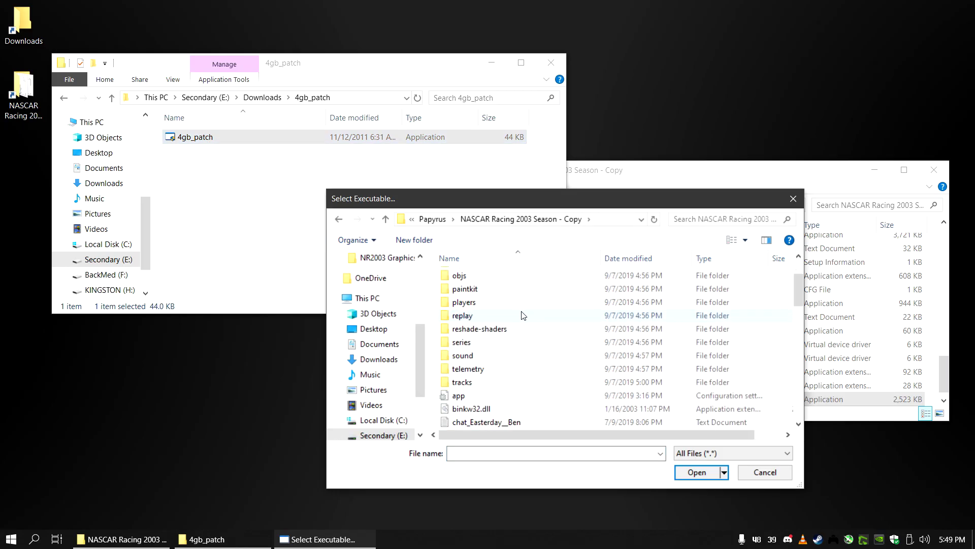
{"action": "scroll", "coordinate": [523, 316], "scroll_direction": "down", "scroll_amount": 2}
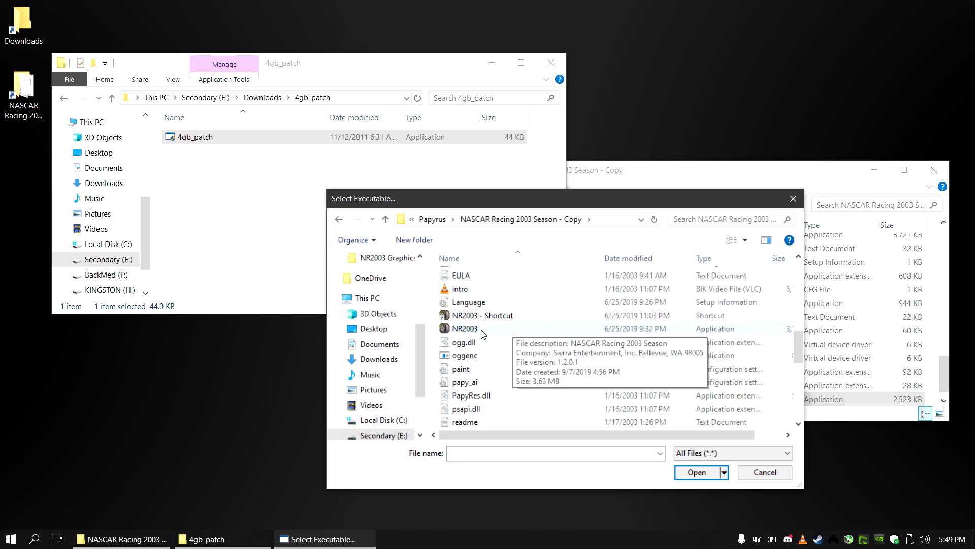
{"action": "left_click", "coordinate": [517, 327]}
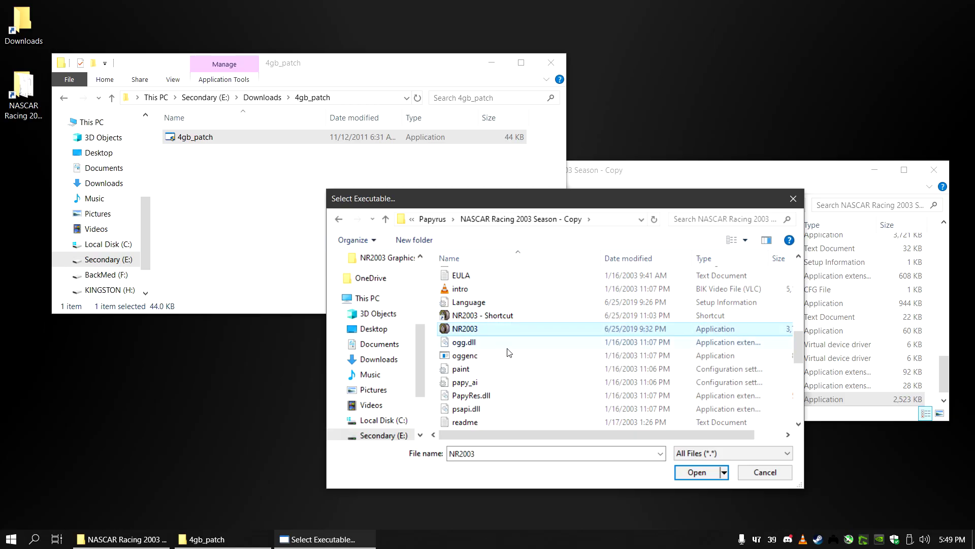
{"action": "left_click", "coordinate": [698, 474]}
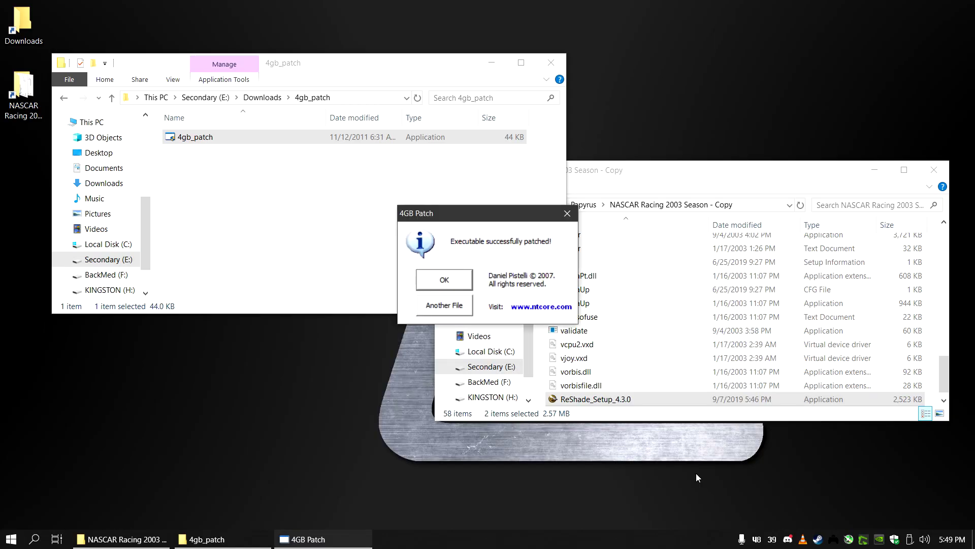
{"action": "left_click", "coordinate": [444, 280]}
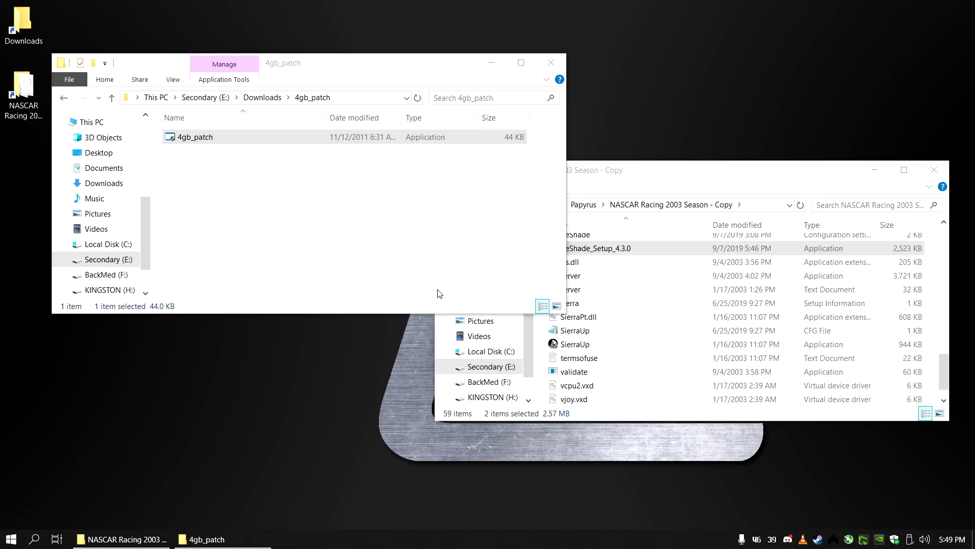
Check the NR2003 application and its NR2003.exe.Backup file in the NASCAR Racing 2003 Season - Copy folder.
{"action": "left_click", "coordinate": [660, 170]}
{"action": "scroll", "coordinate": [680, 331], "scroll_direction": "up", "scroll_amount": 5}
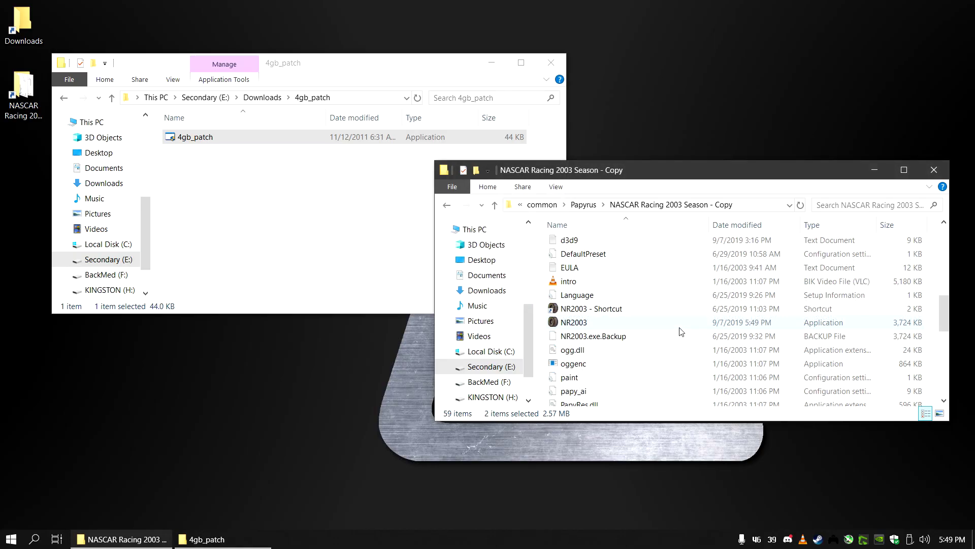
{"action": "left_click", "coordinate": [601, 324]}
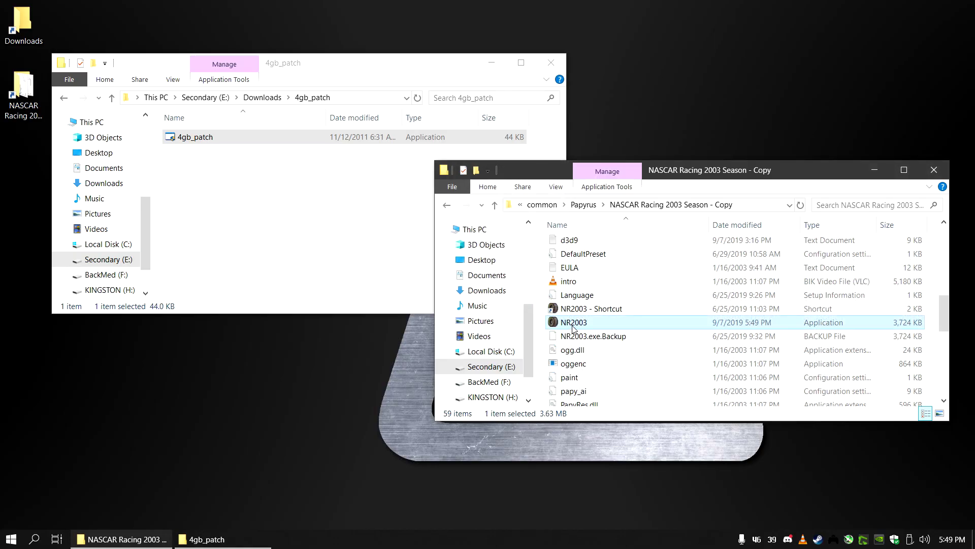
{"action": "left_click", "coordinate": [618, 337]}
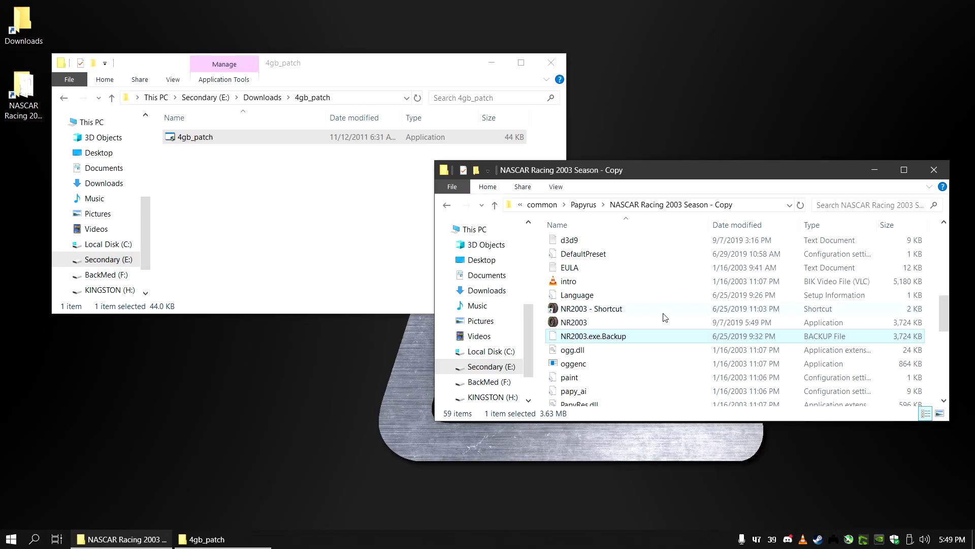
Run ReShade_Setup_4.3.0 and select the NR2003 application in NASCAR Racing 2003 Season - Copy as the game to install to.
{"action": "scroll", "coordinate": [659, 301], "scroll_direction": "down", "scroll_amount": 8}
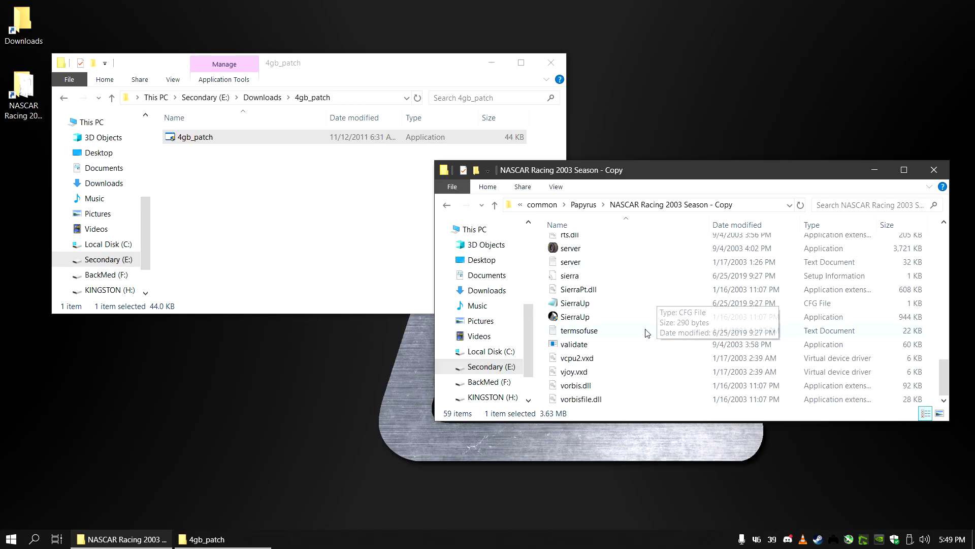
{"action": "scroll", "coordinate": [655, 315], "scroll_direction": "up", "scroll_amount": 3}
{"action": "double_click", "coordinate": [609, 338]}
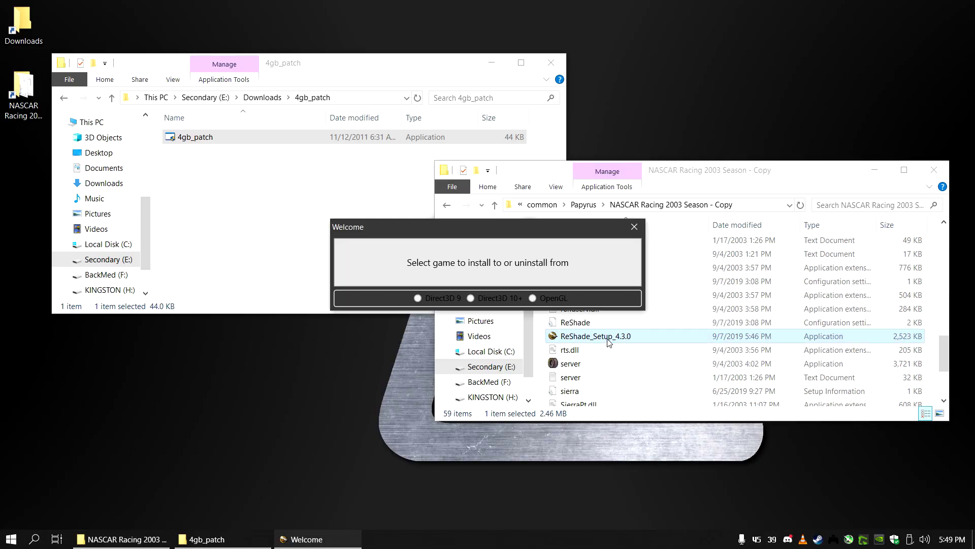
{"action": "left_click", "coordinate": [458, 268]}
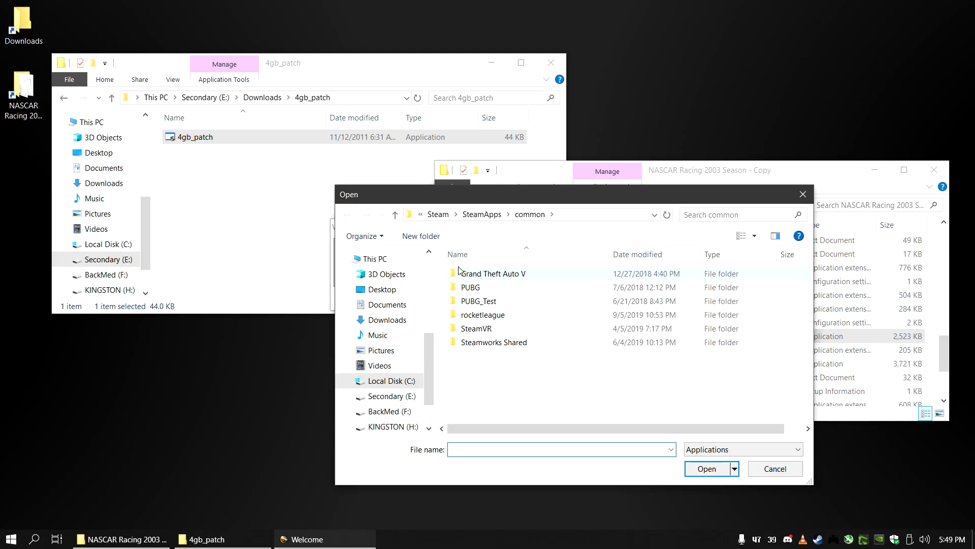
{"action": "scroll", "coordinate": [516, 318], "scroll_direction": "down", "scroll_amount": 3}
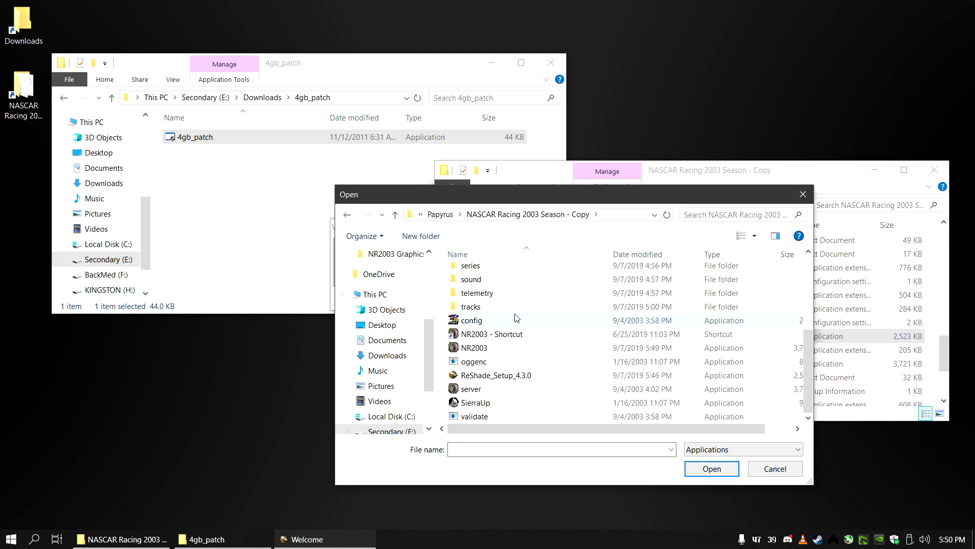
{"action": "scroll", "coordinate": [517, 318], "scroll_direction": "up", "scroll_amount": 1}
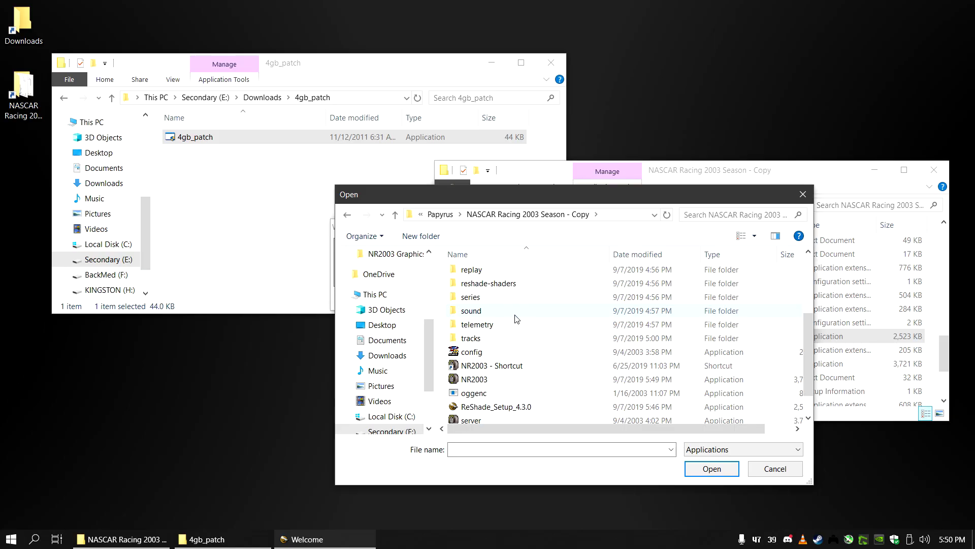
{"action": "left_click", "coordinate": [491, 380]}
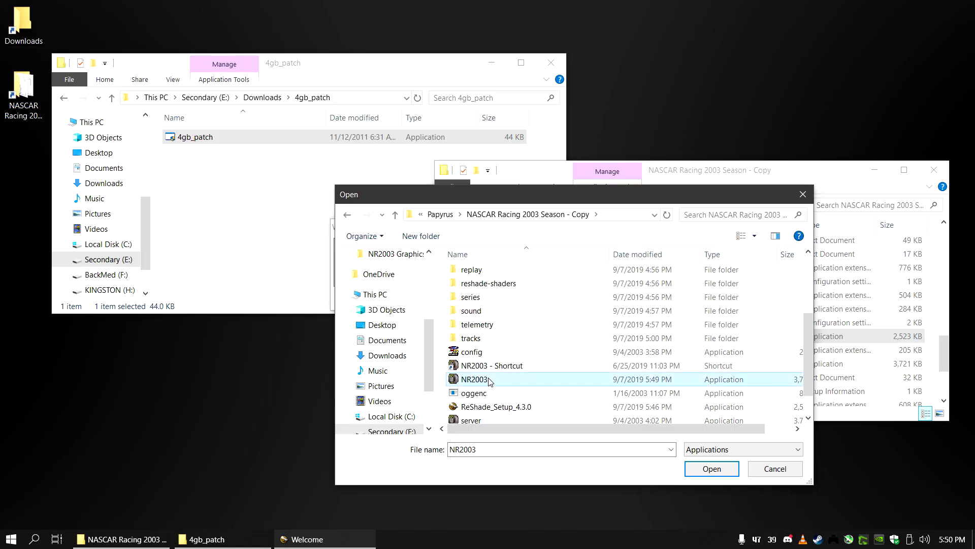
{"action": "left_click", "coordinate": [712, 469]}
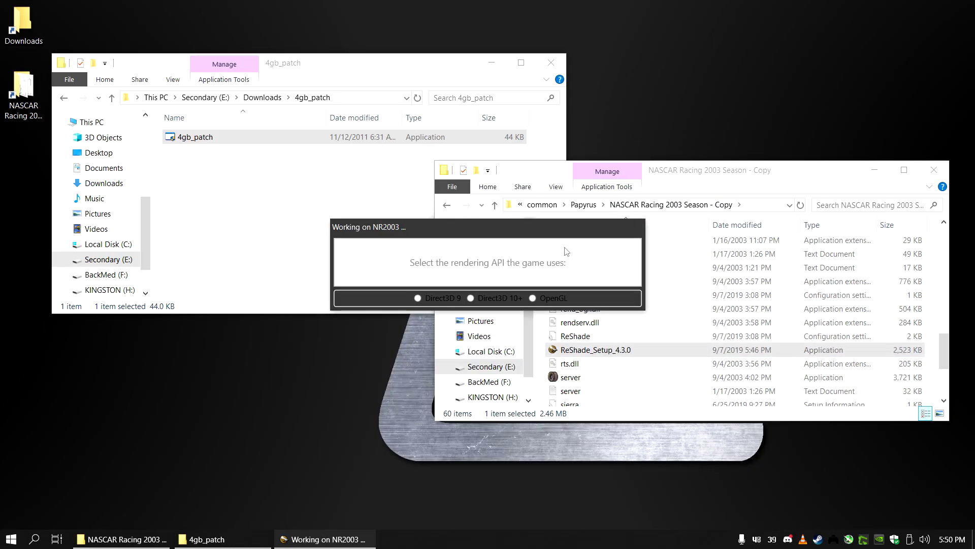
Install ReShade for Direct3D 9 over the existing installation, downloading the standard effects with all effect files unchecked, and close the setup.
{"action": "left_click", "coordinate": [419, 296]}
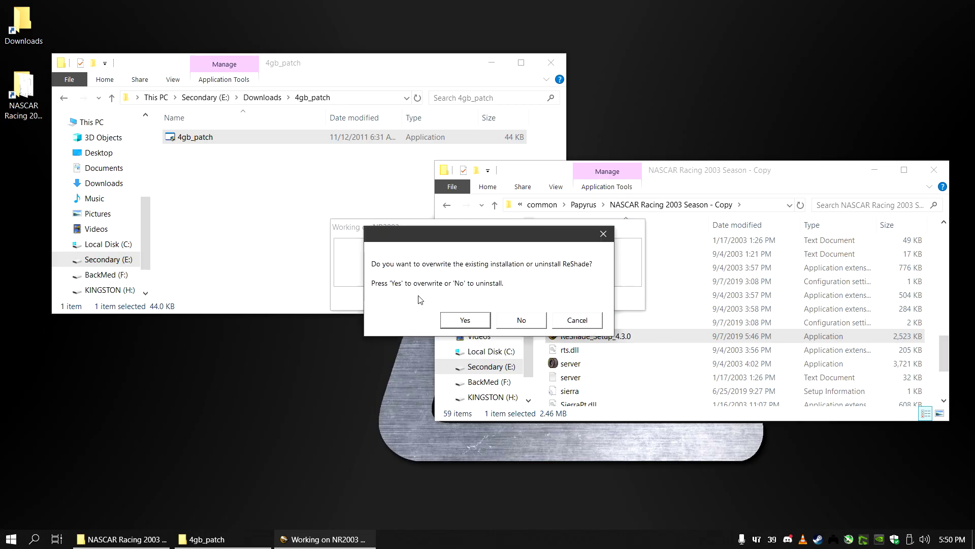
{"action": "left_click", "coordinate": [467, 321]}
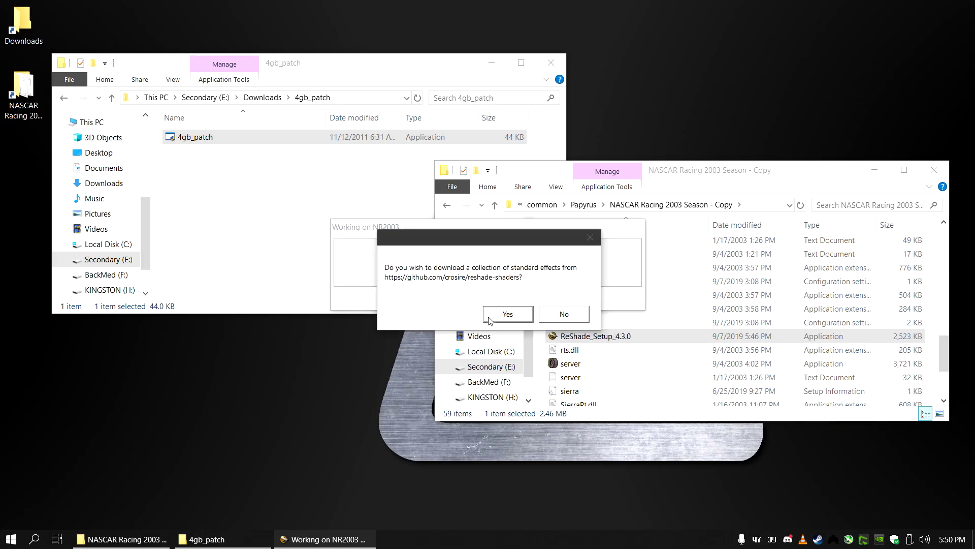
{"action": "left_click", "coordinate": [508, 314]}
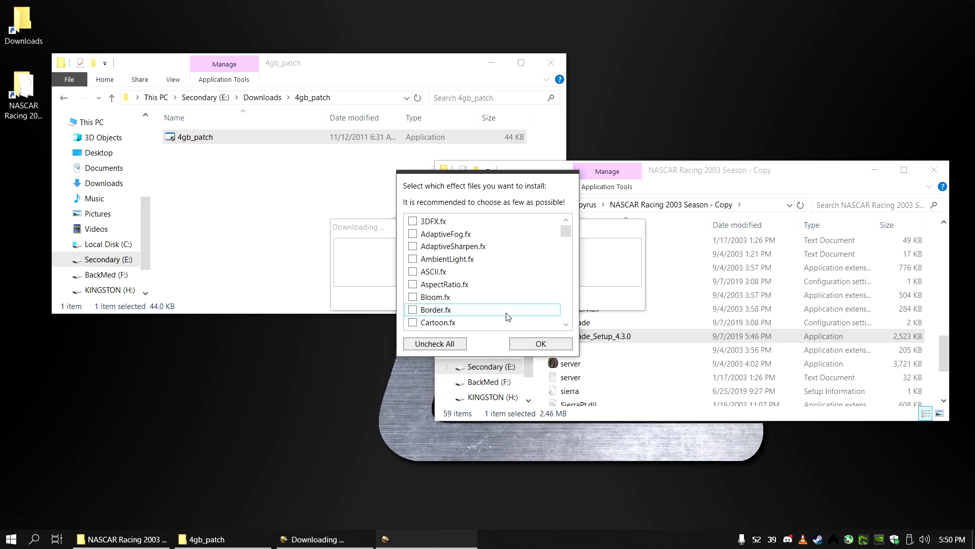
{"action": "mouse_move", "coordinate": [566, 231]}
{"action": "left_mouse_down"}
{"action": "mouse_move", "coordinate": [559, 318]}
{"action": "mouse_move", "coordinate": [551, 227]}
{"action": "left_mouse_up"}
{"action": "left_click", "coordinate": [438, 347]}
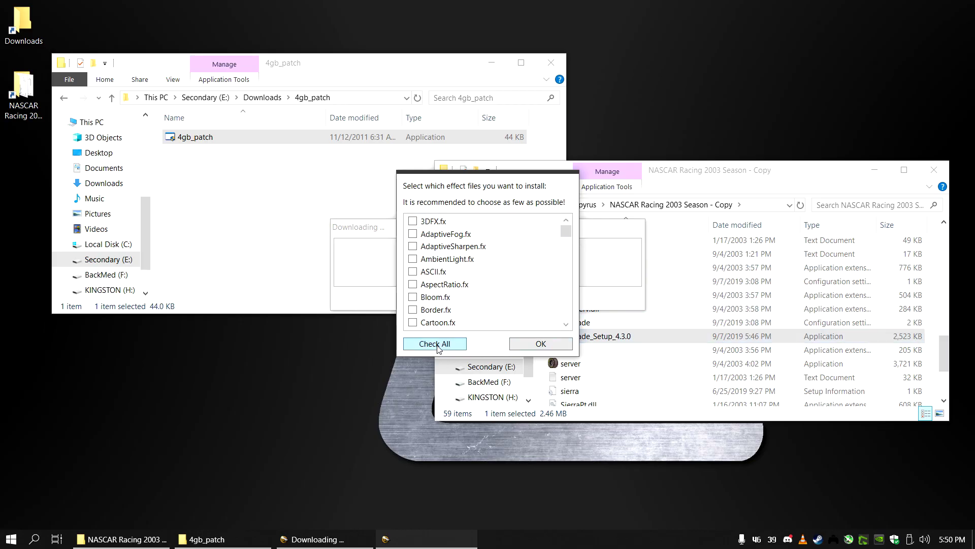
{"action": "left_click", "coordinate": [541, 344]}
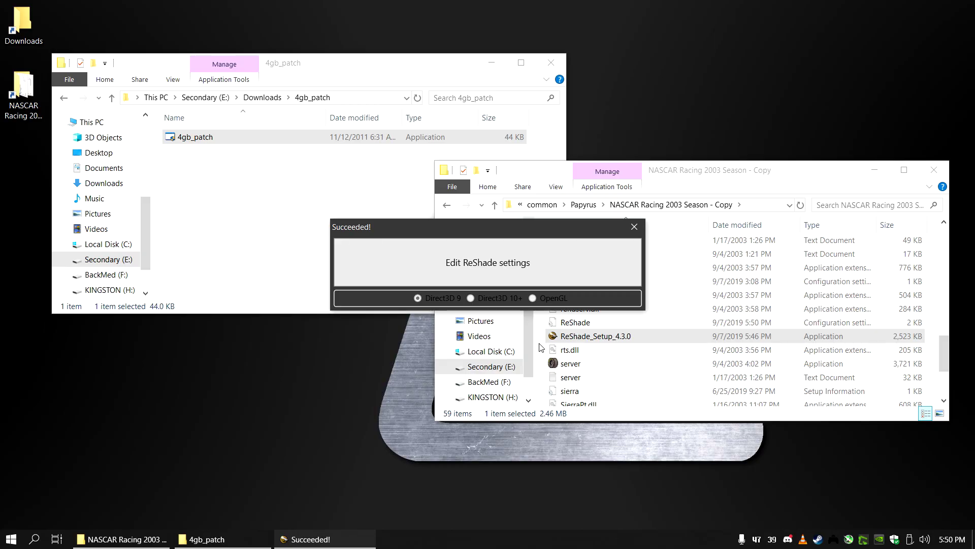
{"action": "left_click", "coordinate": [635, 227]}
Launch NR2003 from the game folder, review its graphics options, and exit the game.
{"action": "scroll", "coordinate": [609, 315], "scroll_direction": "up", "scroll_amount": 5}
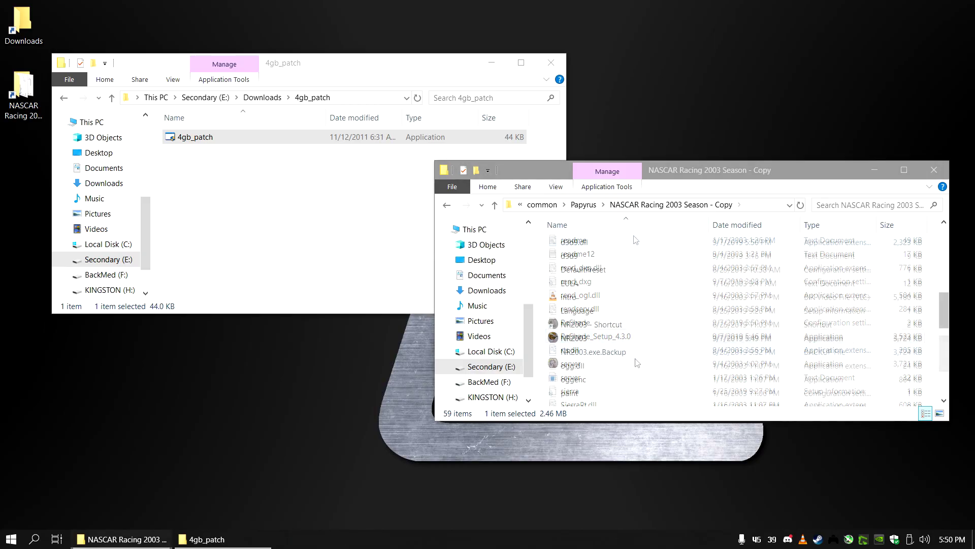
{"action": "double_click", "coordinate": [574, 338]}
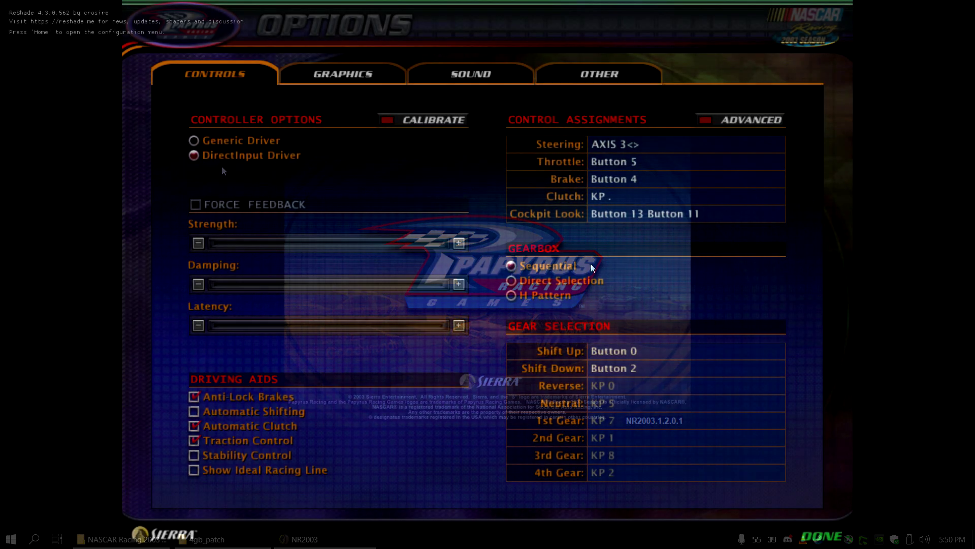
{"action": "left_click", "coordinate": [355, 72]}
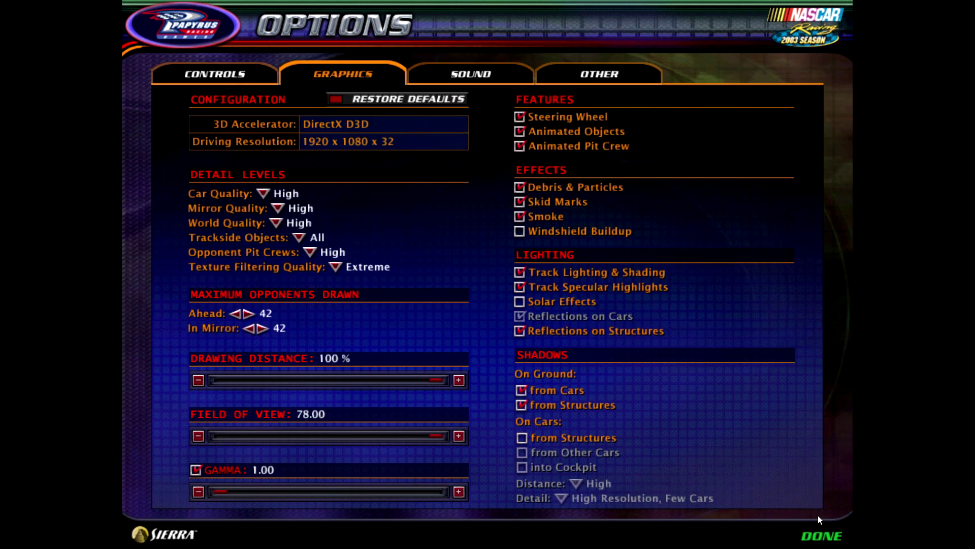
{"action": "left_click", "coordinate": [829, 540]}
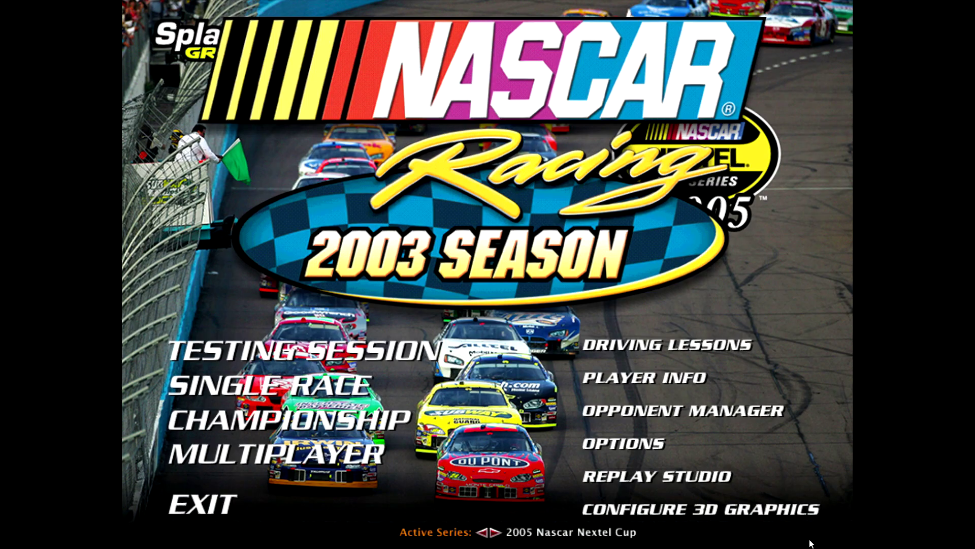
{"action": "left_click", "coordinate": [187, 505]}
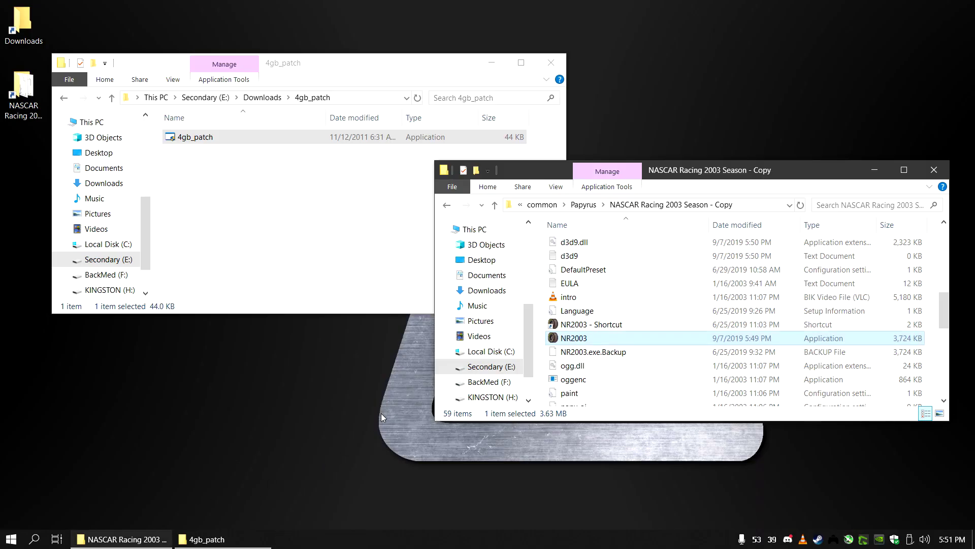
Open the core configuration file from the game folder and examine the CacheSize value under FileLRUCache.
{"action": "left_click_drag", "start_coordinate": [765, 172], "coordinate": [759, 143]}
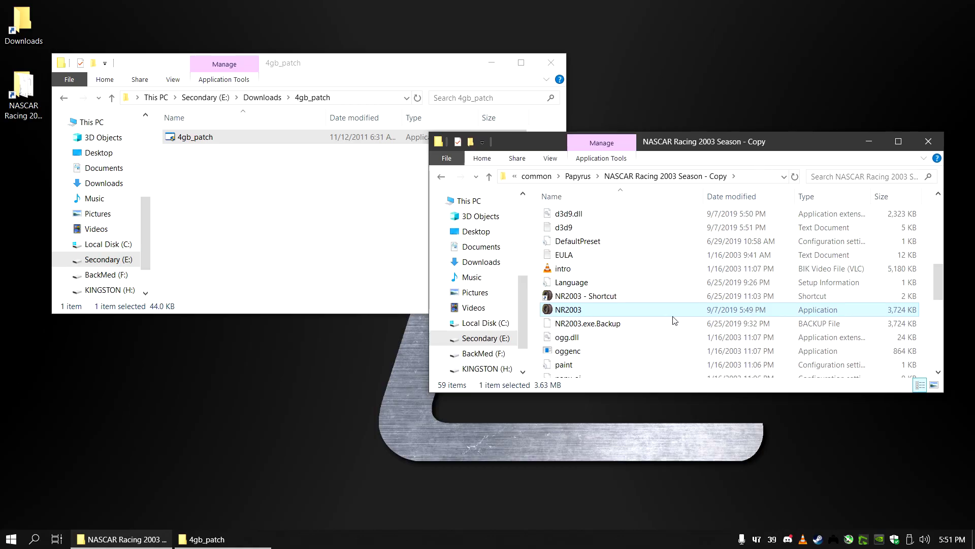
{"action": "scroll", "coordinate": [674, 320], "scroll_direction": "up", "scroll_amount": 4}
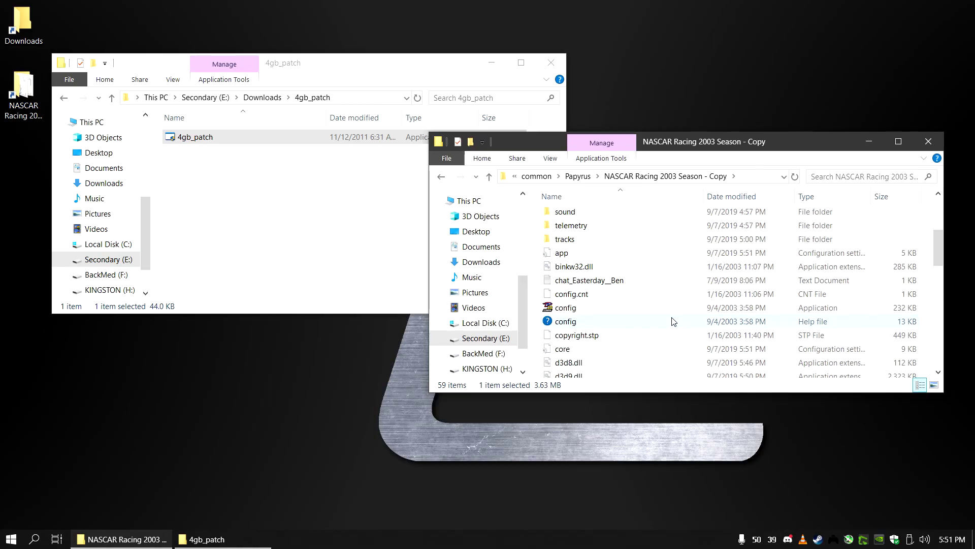
{"action": "double_click", "coordinate": [580, 349]}
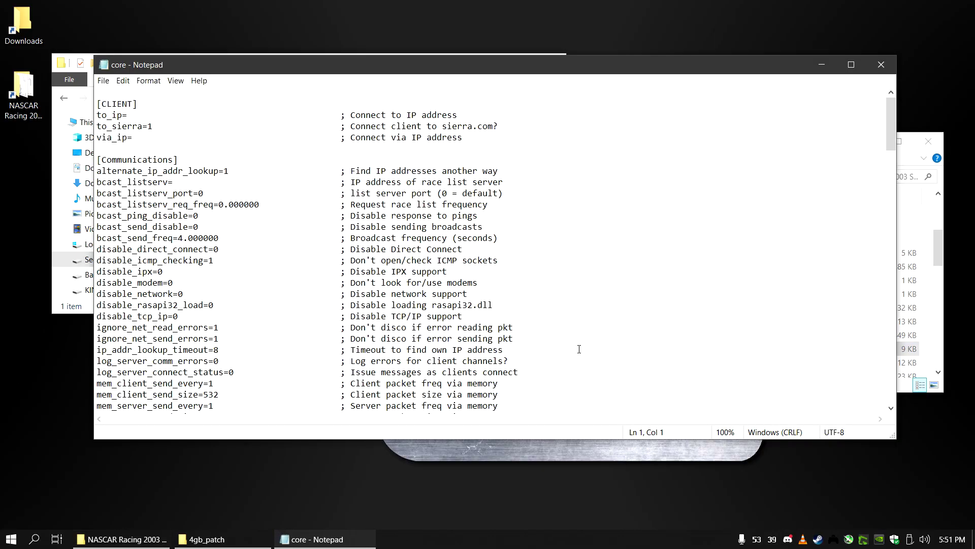
{"action": "scroll", "coordinate": [579, 349], "scroll_direction": "down", "scroll_amount": 11}
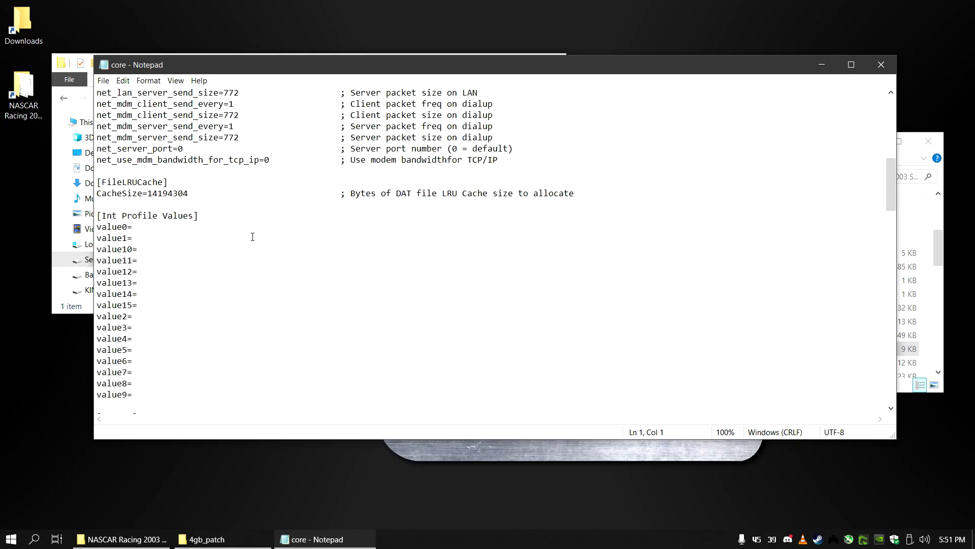
{"action": "left_click_drag", "start_coordinate": [151, 193], "coordinate": [149, 193]}
{"action": "left_click", "coordinate": [304, 247]}
Review the MaxBlockSize and PoolSize values in the Memory section of the core file, and save and close it.
{"action": "scroll", "coordinate": [303, 247], "scroll_direction": "down", "scroll_amount": 5}
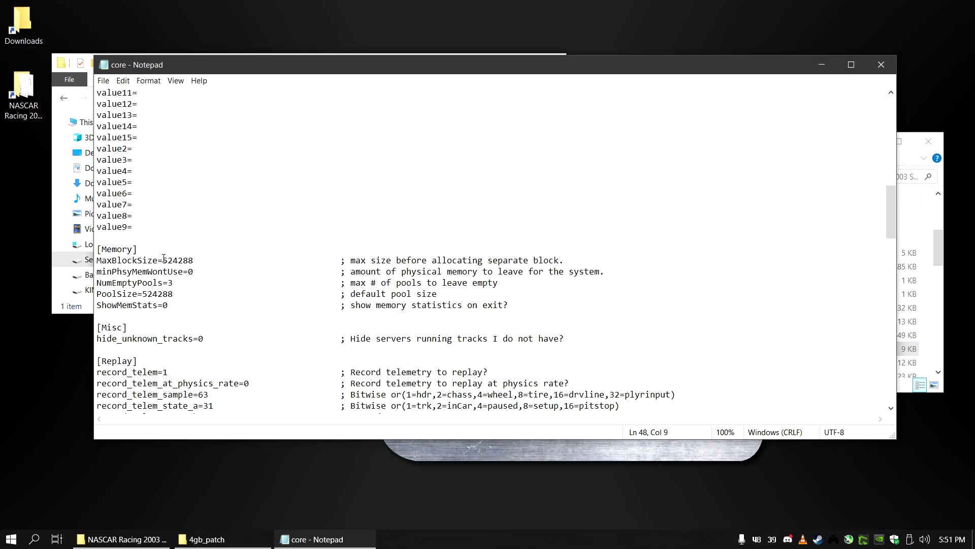
{"action": "left_click_drag", "start_coordinate": [162, 259], "coordinate": [192, 259]}
{"action": "left_click_drag", "start_coordinate": [143, 293], "coordinate": [173, 293]}
{"action": "left_click", "coordinate": [102, 81]}
{"action": "left_click", "coordinate": [122, 131]}
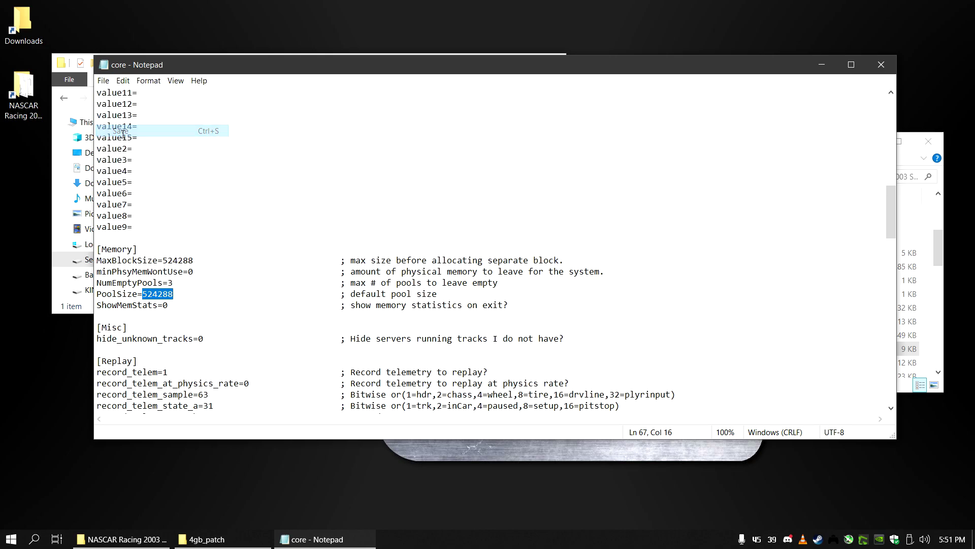
{"action": "left_click", "coordinate": [881, 65]}
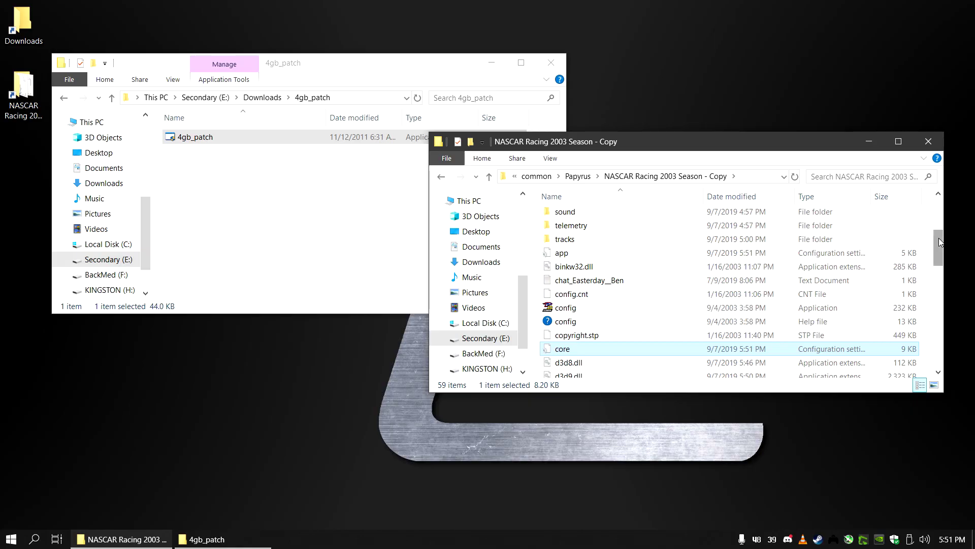
Open the rend_dxg configuration file, review its AnisotropicLevel and TextureSetSize values, and save and close it.
{"action": "left_click_drag", "start_coordinate": [938, 238], "coordinate": [936, 311]}
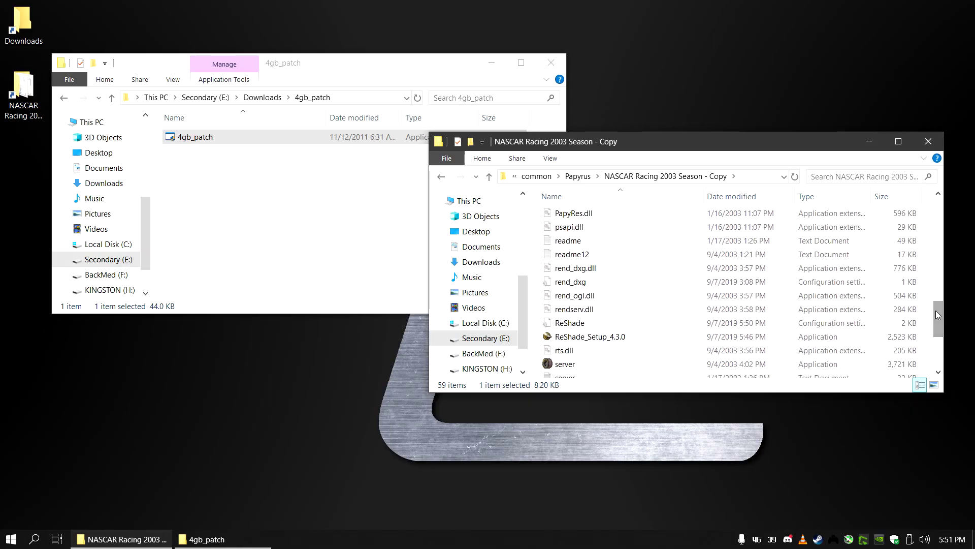
{"action": "double_click", "coordinate": [579, 283]}
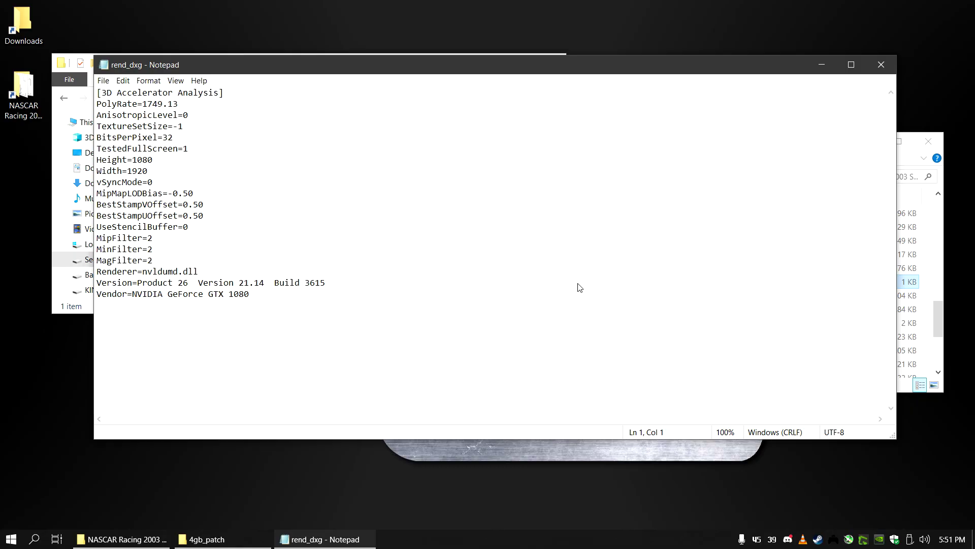
{"action": "left_click_drag", "start_coordinate": [189, 114], "coordinate": [184, 115]}
{"action": "left_click_drag", "start_coordinate": [186, 126], "coordinate": [173, 126]}
{"action": "left_click", "coordinate": [260, 155]}
{"action": "left_click", "coordinate": [103, 80]}
{"action": "left_click", "coordinate": [124, 133]}
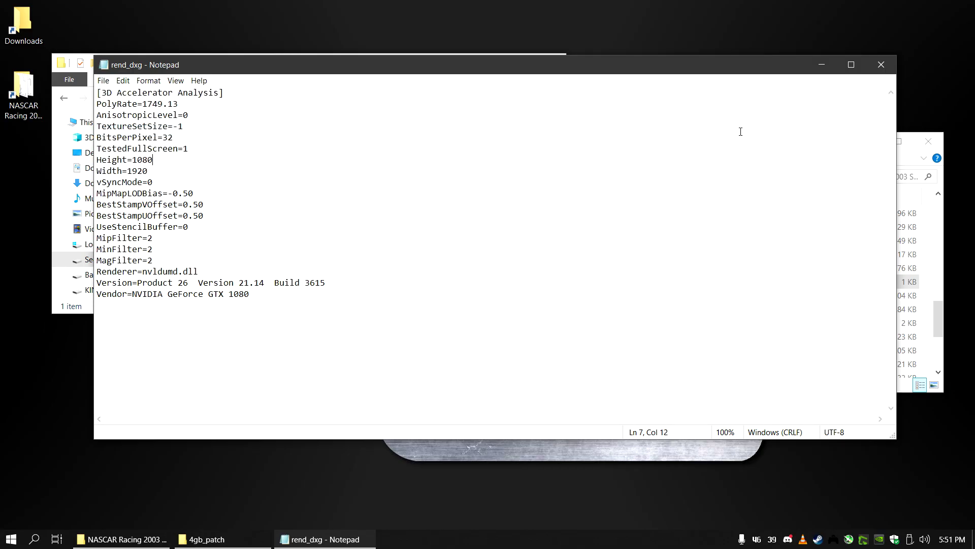
{"action": "left_click", "coordinate": [882, 64]}
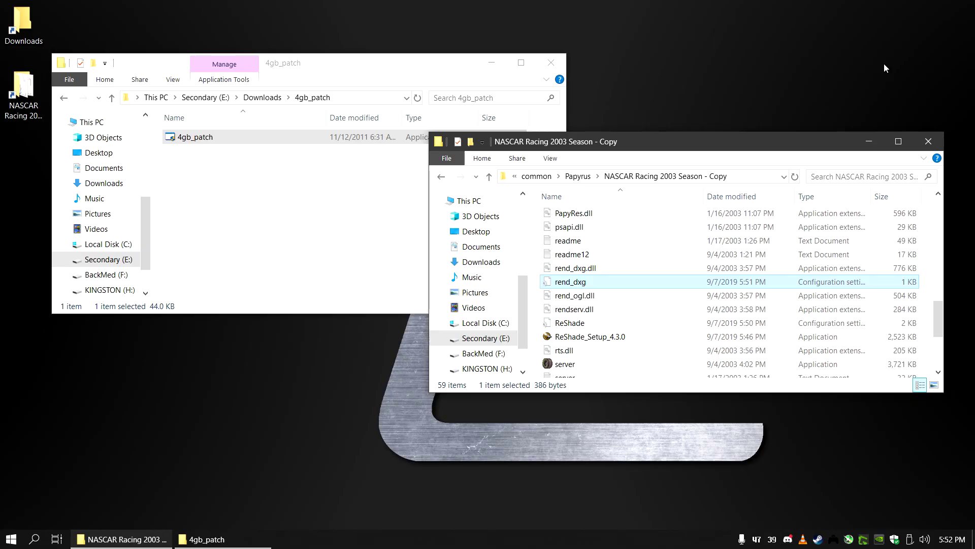
Open the player configuration file from the Server__ folder inside the game's players folder.
{"action": "scroll", "coordinate": [711, 274], "scroll_direction": "up", "scroll_amount": 10}
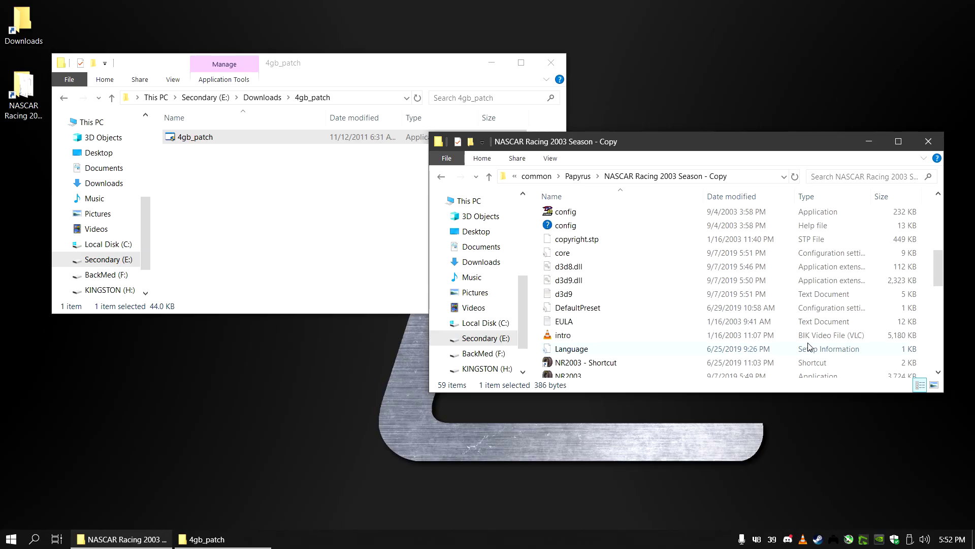
{"action": "double_click", "coordinate": [573, 311]}
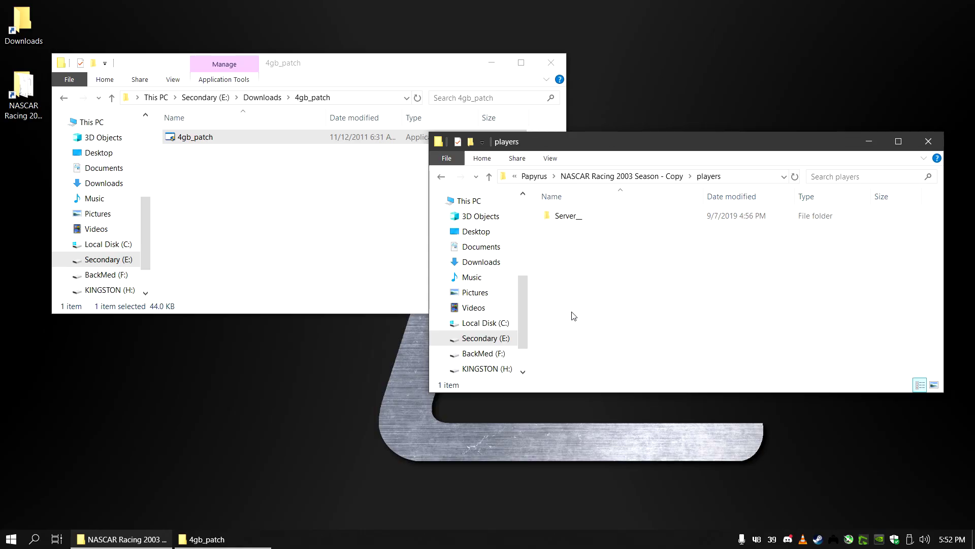
{"action": "double_click", "coordinate": [573, 217]}
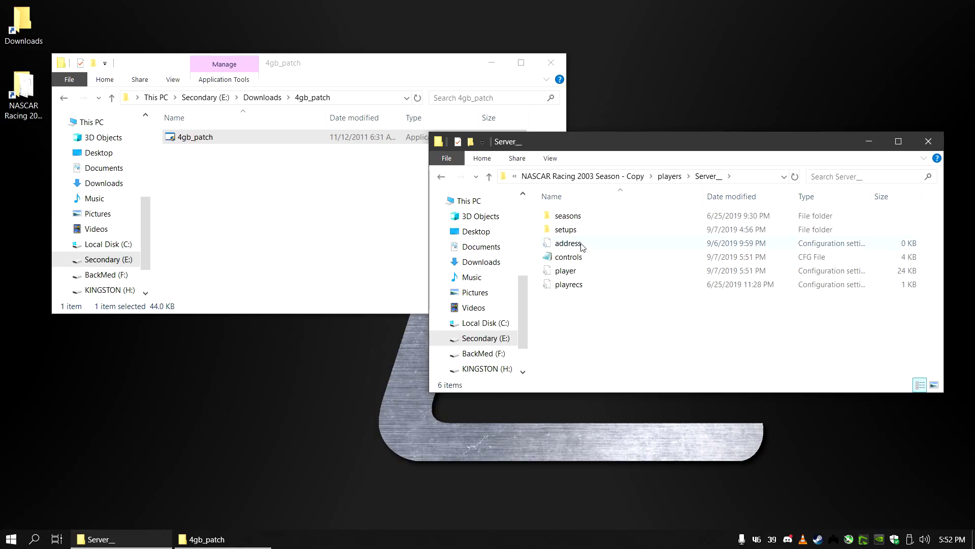
{"action": "double_click", "coordinate": [582, 272]}
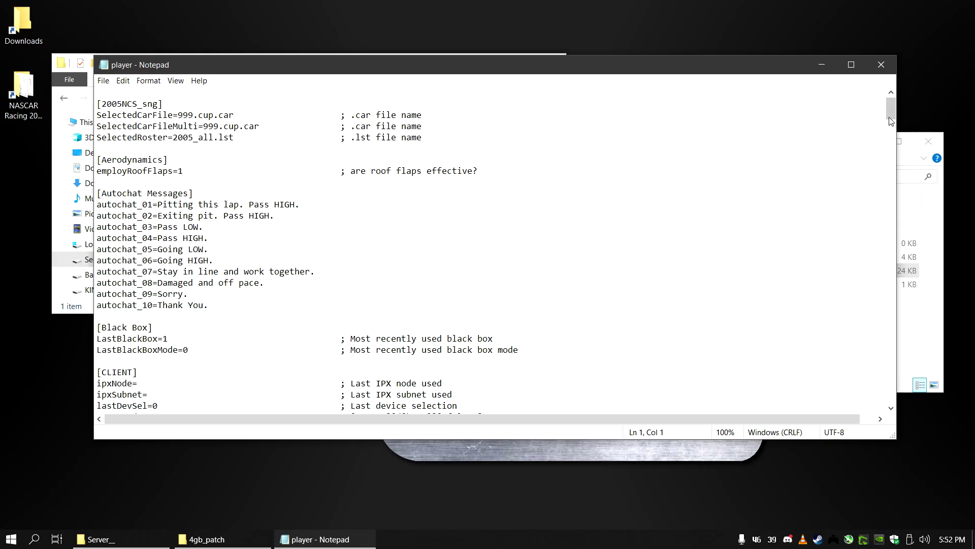
Set draw_behind_distance to 100 in the Graphic Options section of the player file.
{"action": "left_click_drag", "start_coordinate": [891, 109], "coordinate": [894, 194]}
{"action": "left_click", "coordinate": [215, 170]}
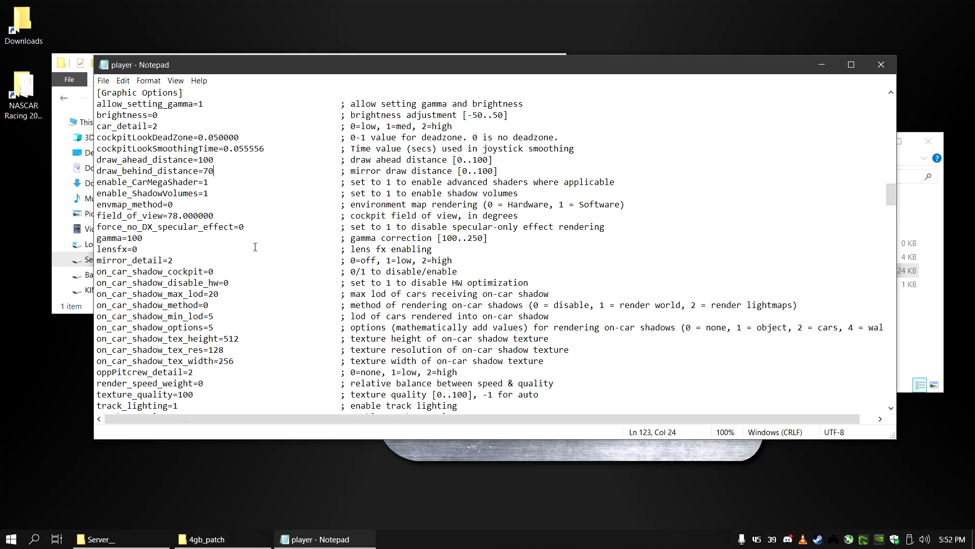
{"action": "key", "text": "BackSpace"}
{"action": "key", "text": "BackSpace"}
{"action": "type", "text": "100"}
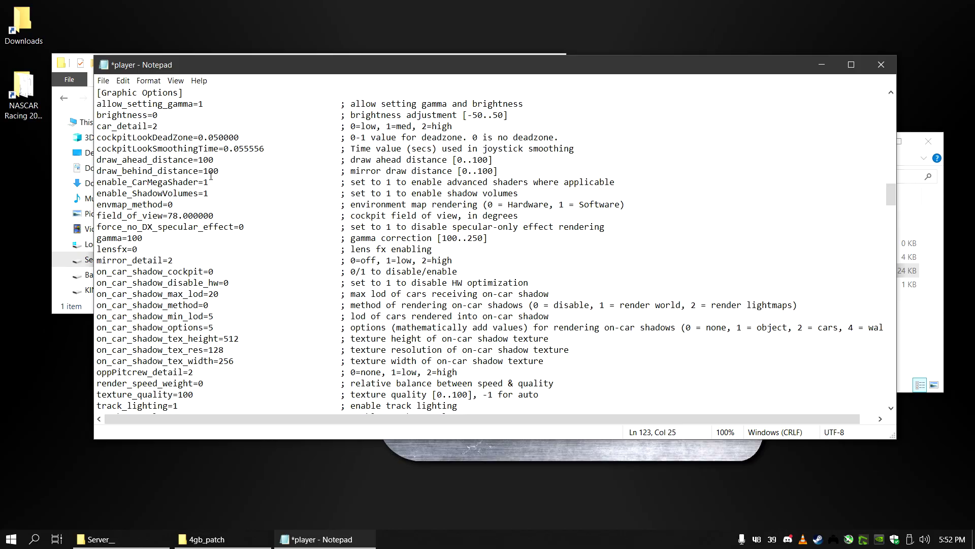
Review the shadow volumes and texture_quality values, save and close the player file, and close both folder windows.
{"action": "left_click", "coordinate": [209, 193]}
{"action": "scroll", "coordinate": [212, 206], "scroll_direction": "down", "scroll_amount": 5}
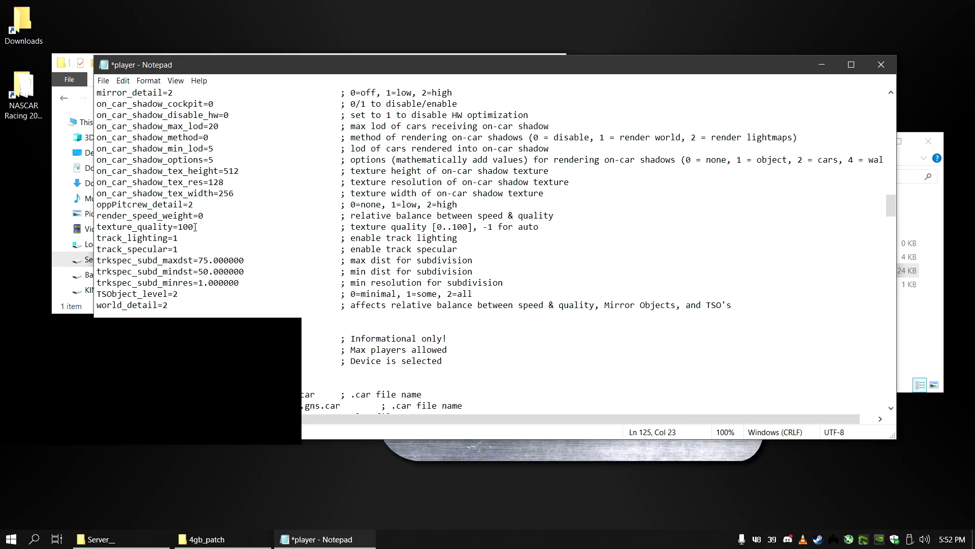
{"action": "left_click_drag", "start_coordinate": [195, 226], "coordinate": [178, 227]}
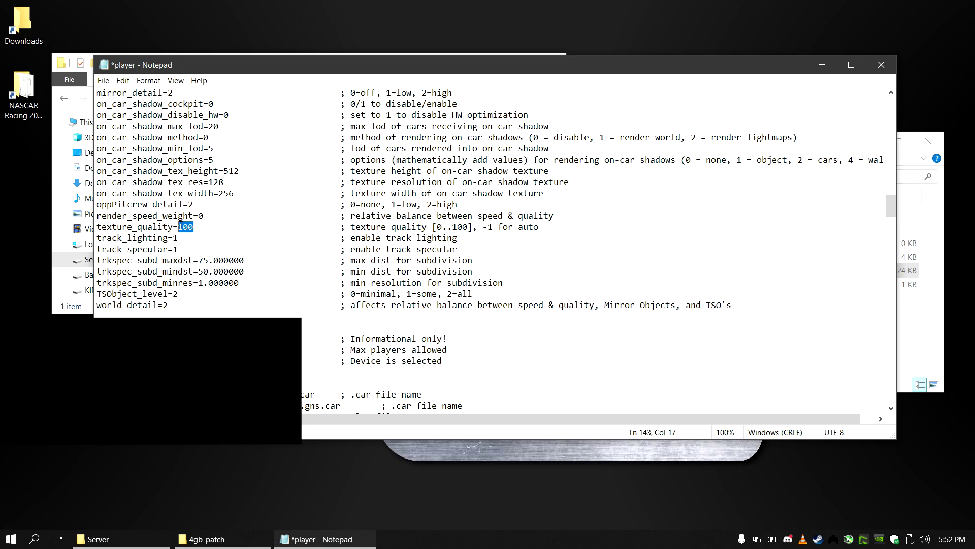
{"action": "left_click", "coordinate": [103, 80]}
{"action": "left_click", "coordinate": [120, 133]}
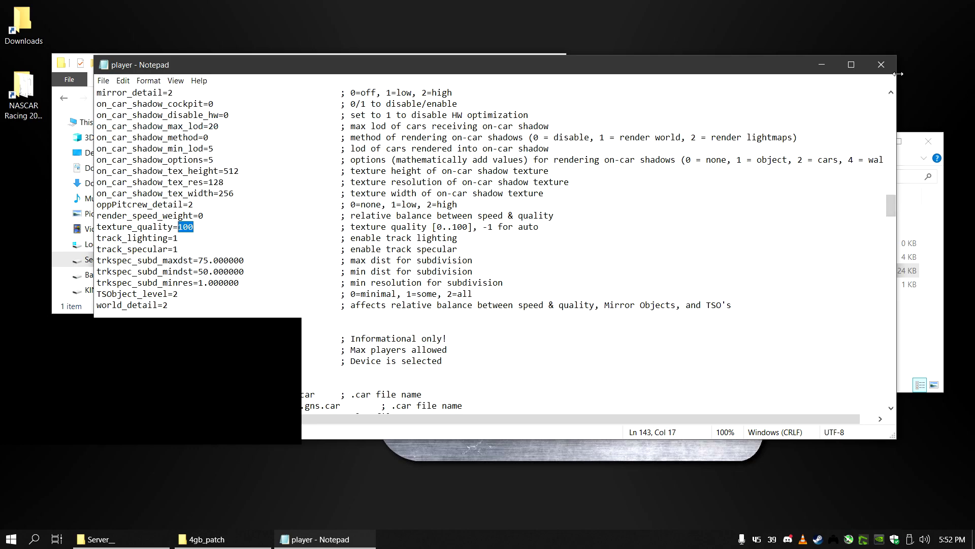
{"action": "left_click", "coordinate": [884, 63]}
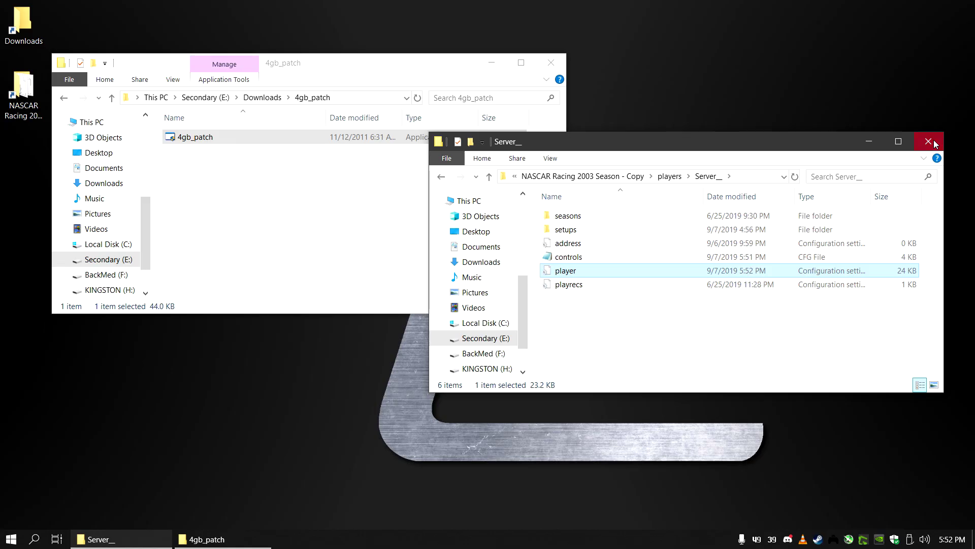
{"action": "left_click", "coordinate": [934, 144]}
{"action": "left_click", "coordinate": [552, 62]}
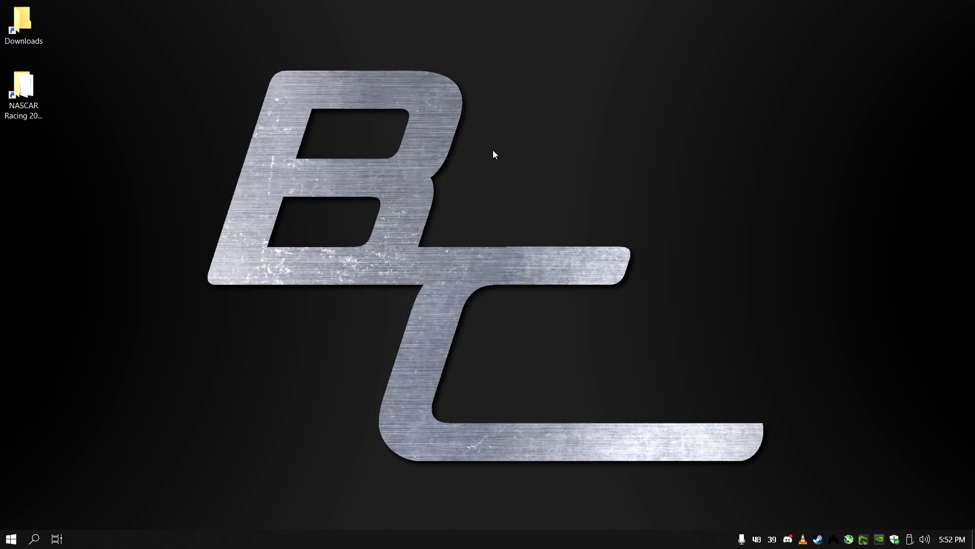
Open the program-specific 3D settings for NASCAR Racing 2003 Season (nr2003.exe) in NVIDIA Control Panel.
{"action": "right_click", "coordinate": [391, 196]}
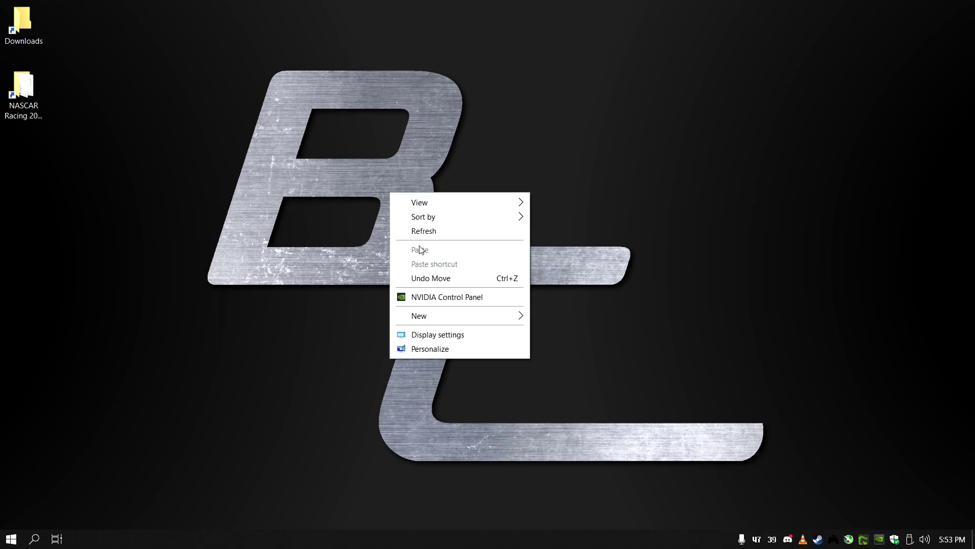
{"action": "left_click", "coordinate": [439, 296]}
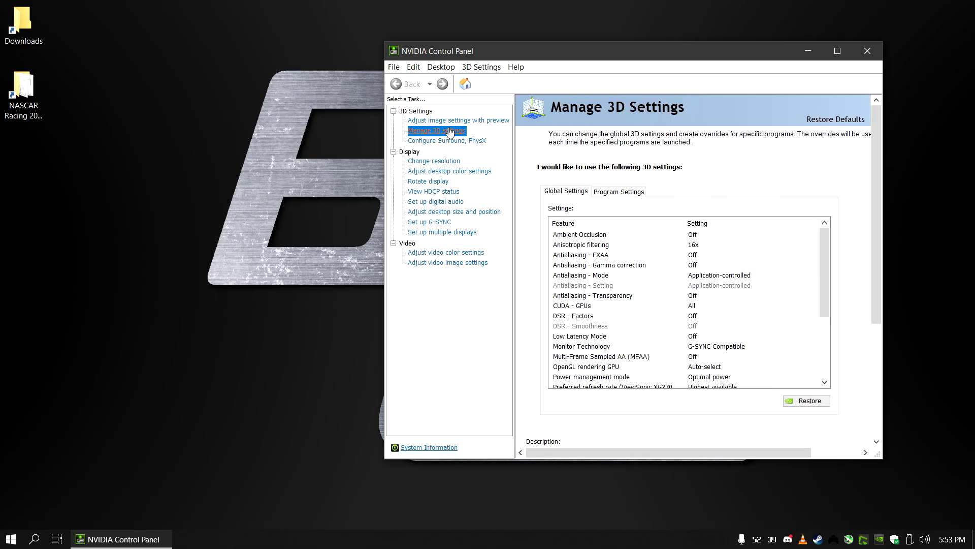
{"action": "left_click", "coordinate": [624, 192]}
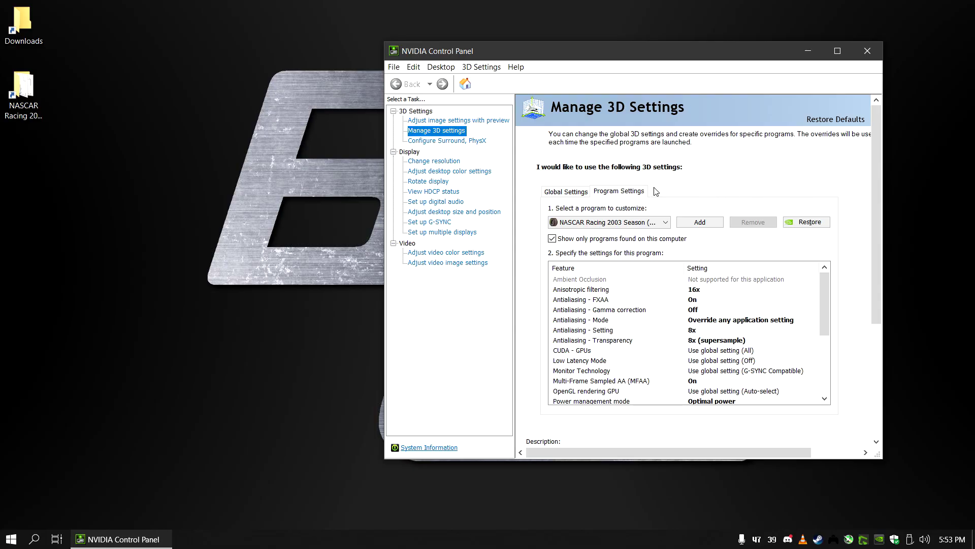
{"action": "left_click", "coordinate": [665, 223]}
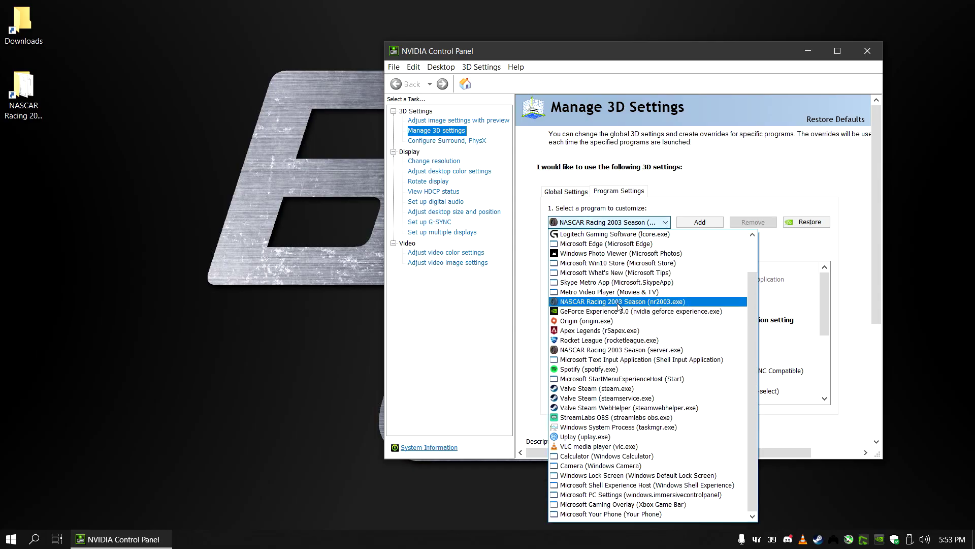
{"action": "left_click", "coordinate": [619, 303]}
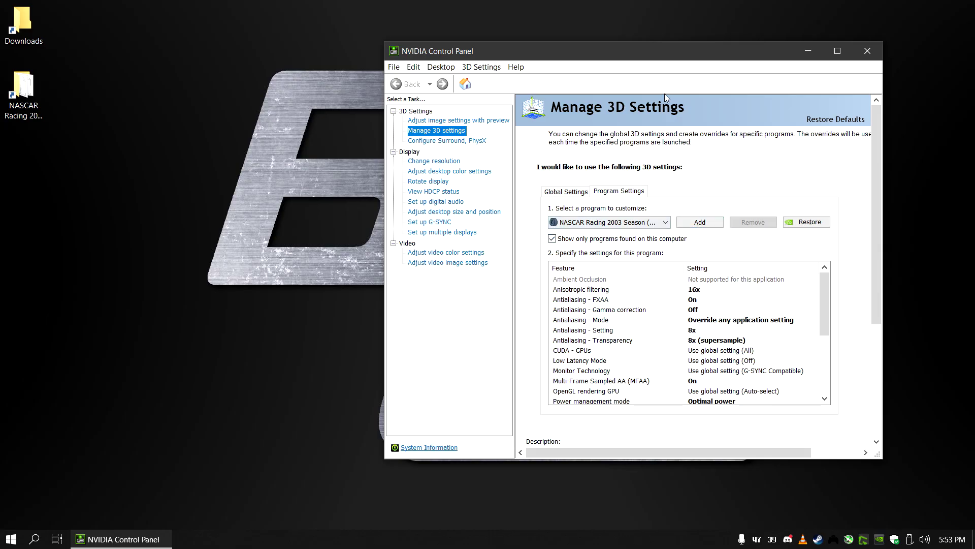
{"action": "left_click_drag", "start_coordinate": [660, 55], "coordinate": [514, 68]}
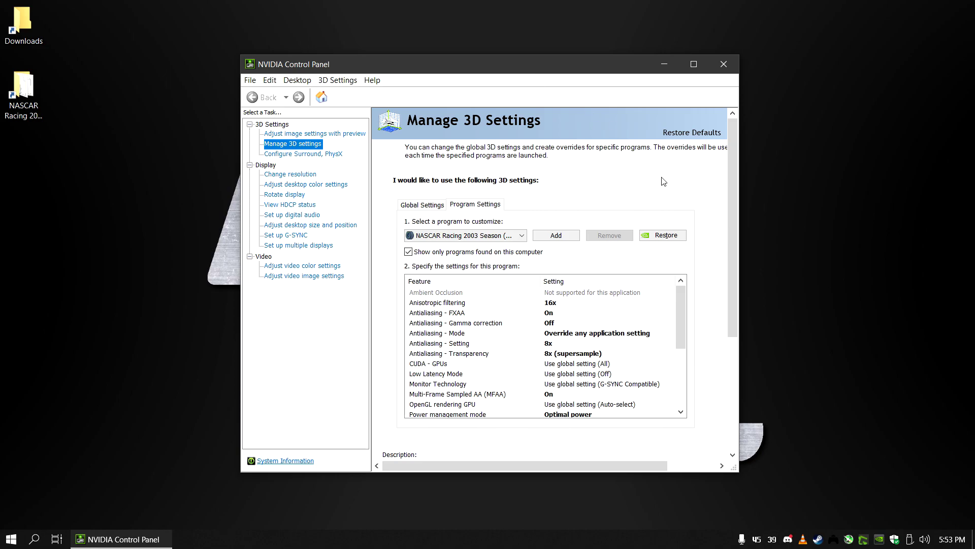
Set Anisotropic filtering to 16x and Antialiasing - FXAA to On for the game.
{"action": "left_click", "coordinate": [549, 303]}
{"action": "left_click", "coordinate": [570, 374]}
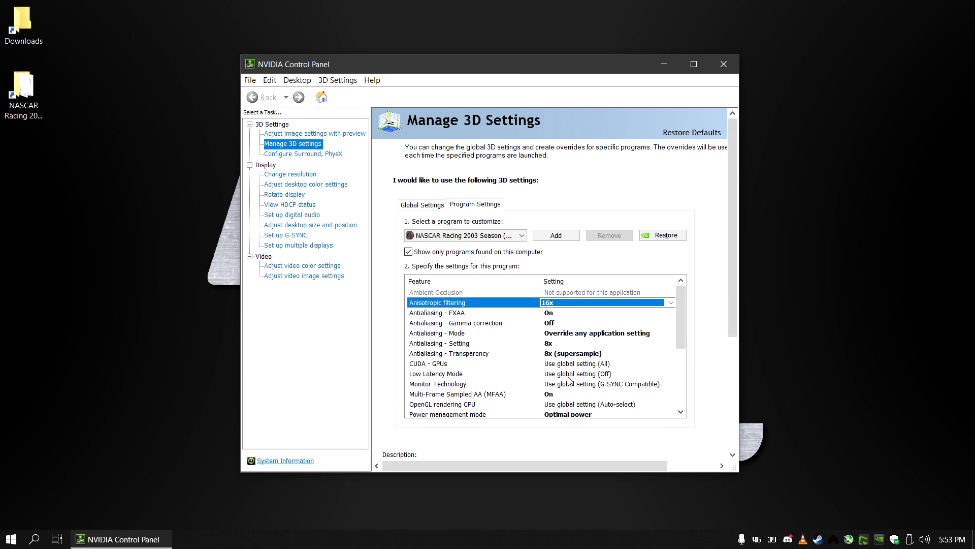
{"action": "left_click", "coordinate": [547, 314]}
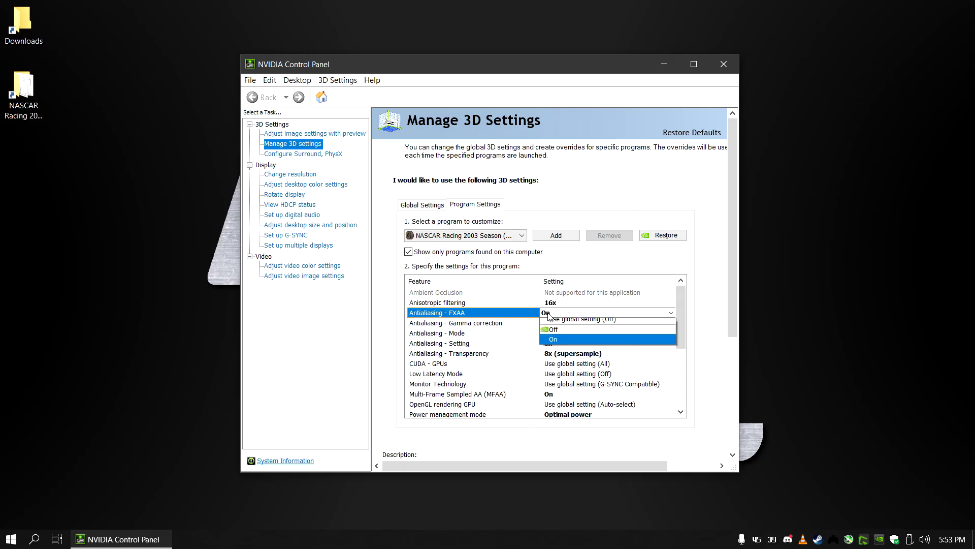
{"action": "left_click", "coordinate": [566, 348]}
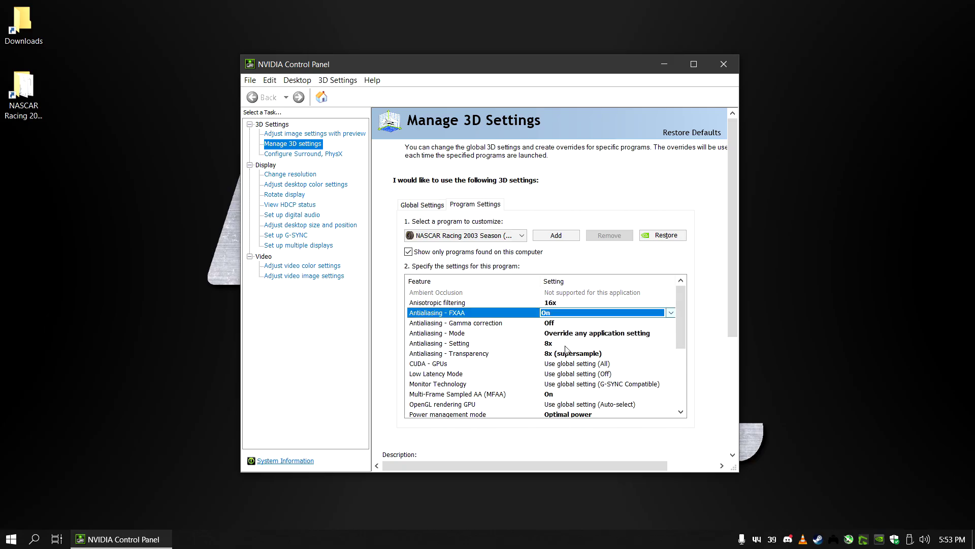
Set Antialiasing - Gamma correction to Use global setting (Off) and Antialiasing - Mode to Override any application setting.
{"action": "left_click", "coordinate": [549, 325]}
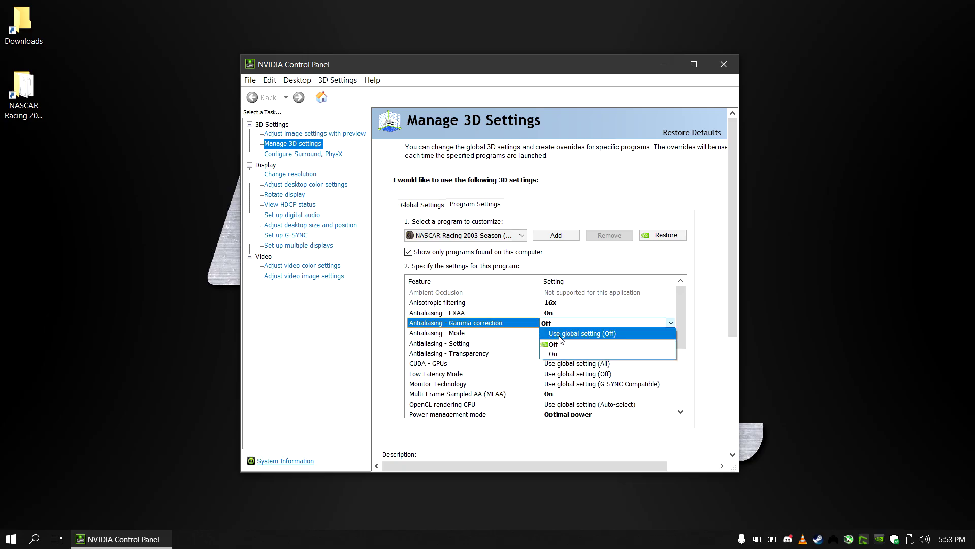
{"action": "left_click", "coordinate": [562, 335]}
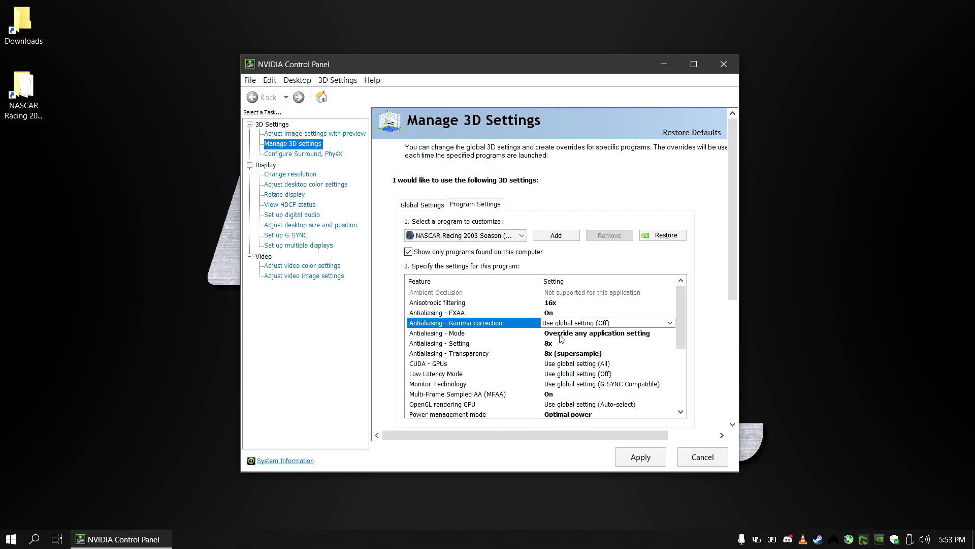
{"action": "left_click", "coordinate": [561, 338]}
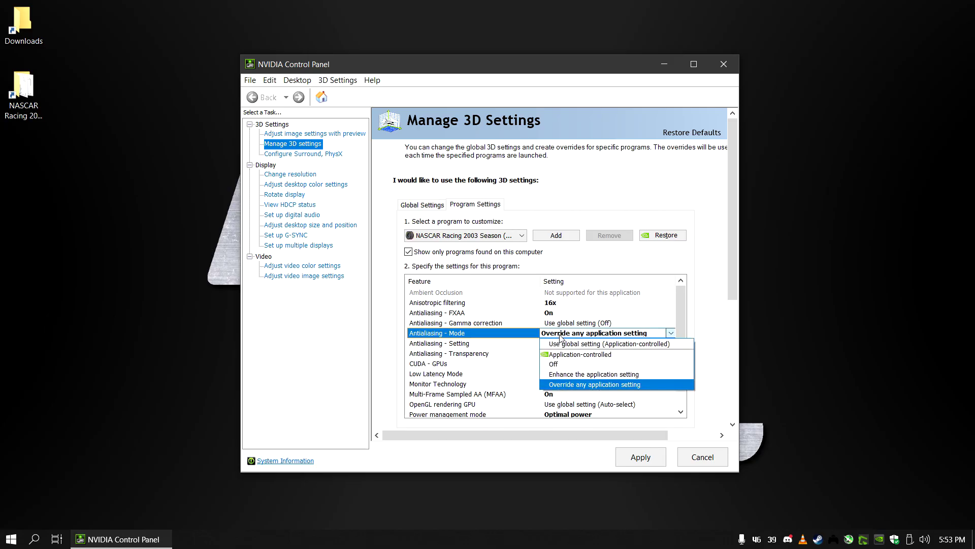
{"action": "left_click", "coordinate": [569, 385]}
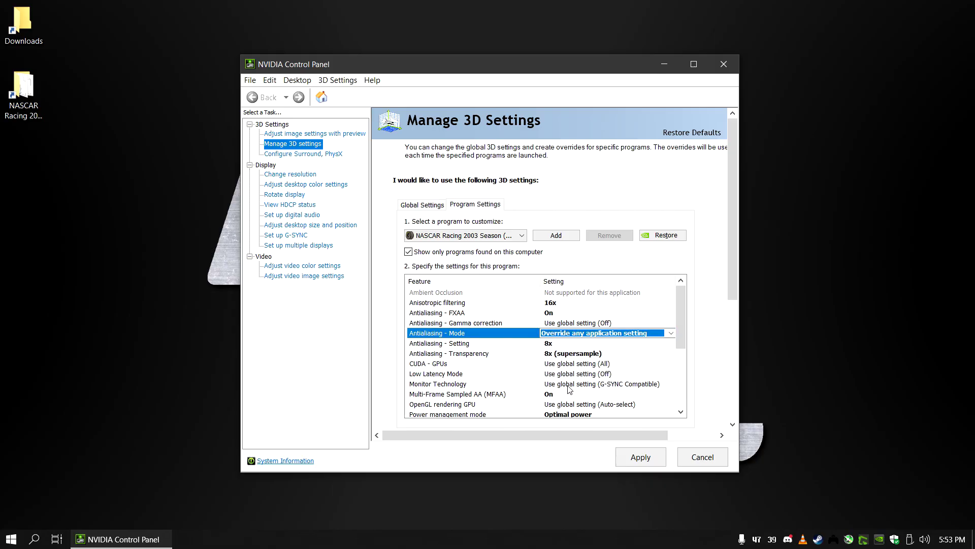
Set Antialiasing - Setting to 8x and Antialiasing - Transparency to 8x (supersample).
{"action": "left_click", "coordinate": [548, 343]}
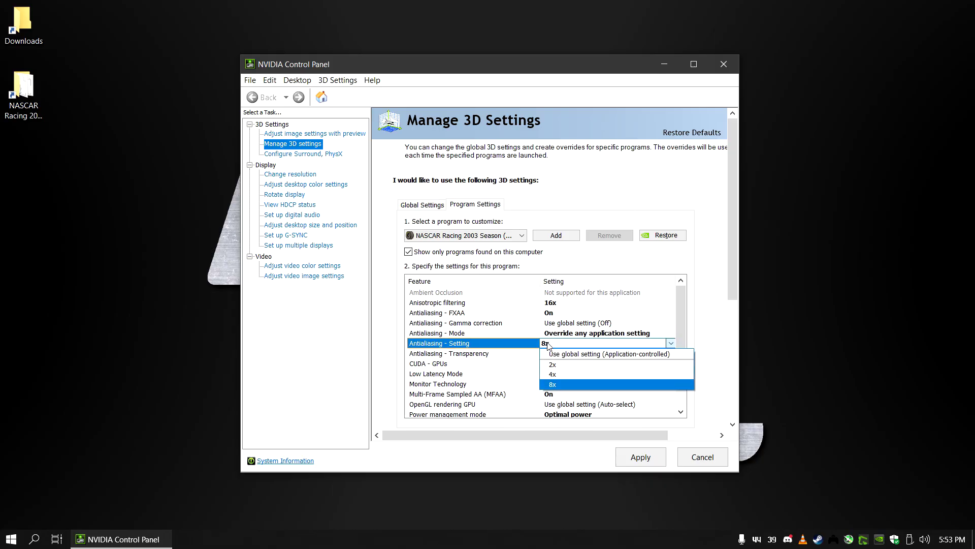
{"action": "left_click", "coordinate": [568, 387]}
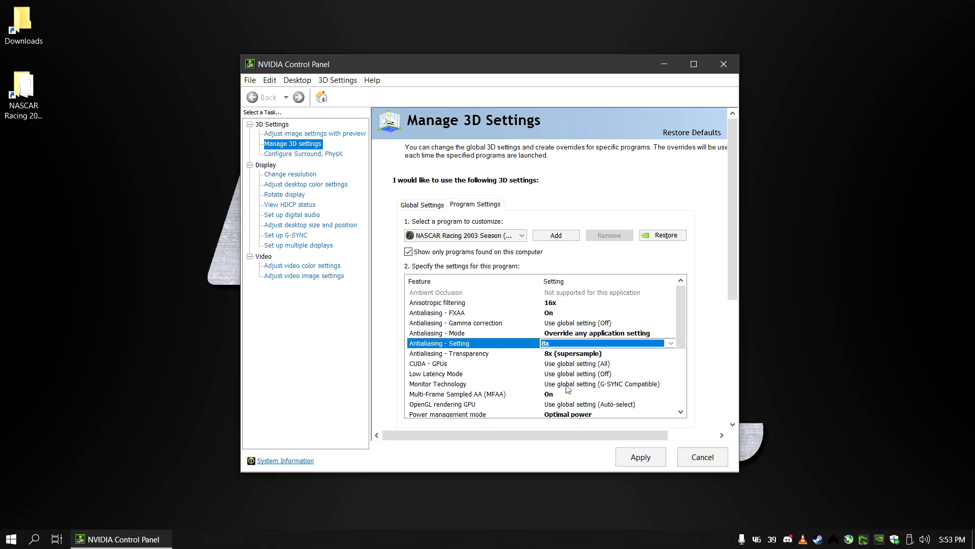
{"action": "left_click", "coordinate": [570, 355]}
{"action": "left_click", "coordinate": [570, 356]}
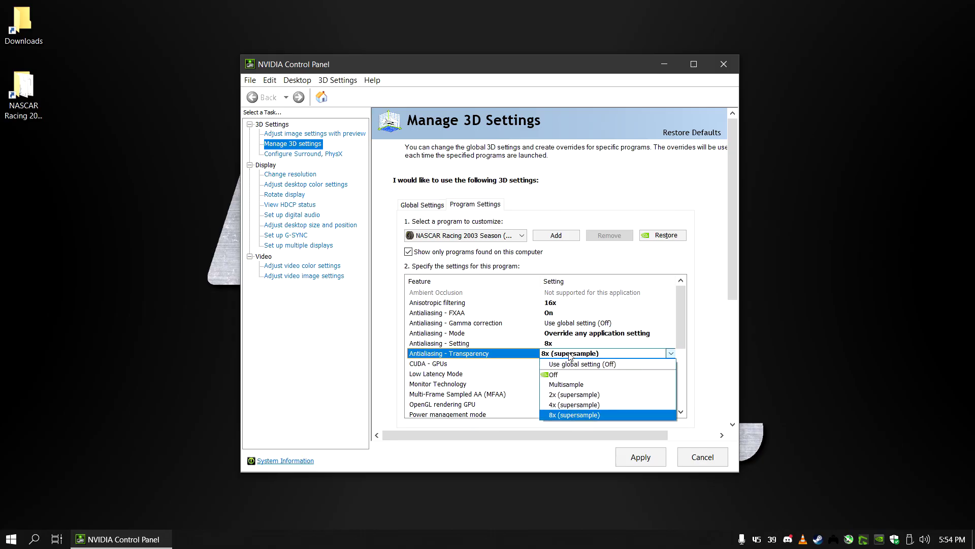
{"action": "left_click", "coordinate": [577, 416]}
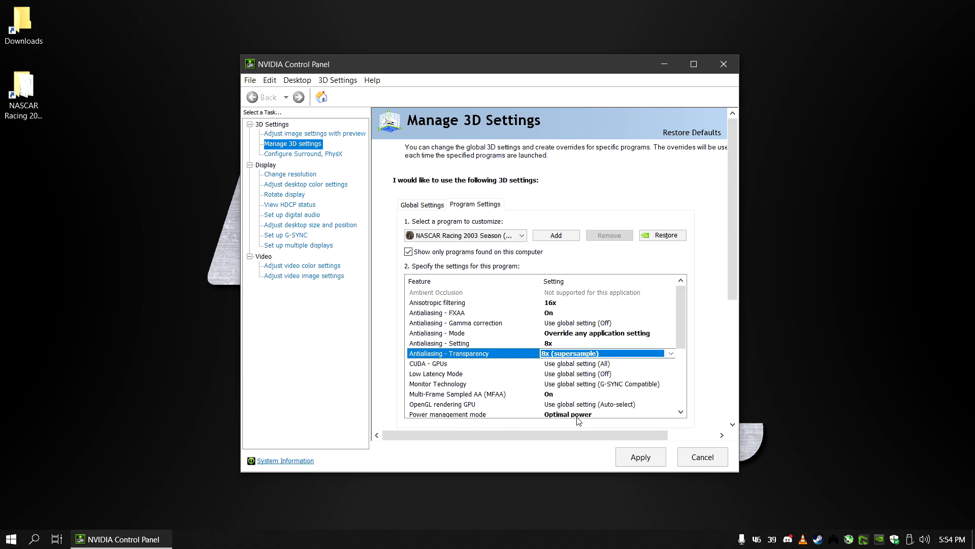
Check the CUDA - GPUs options without changing them, and set Low Latency Mode to Use global setting (Off).
{"action": "scroll", "coordinate": [680, 333], "scroll_direction": "down", "scroll_amount": 2}
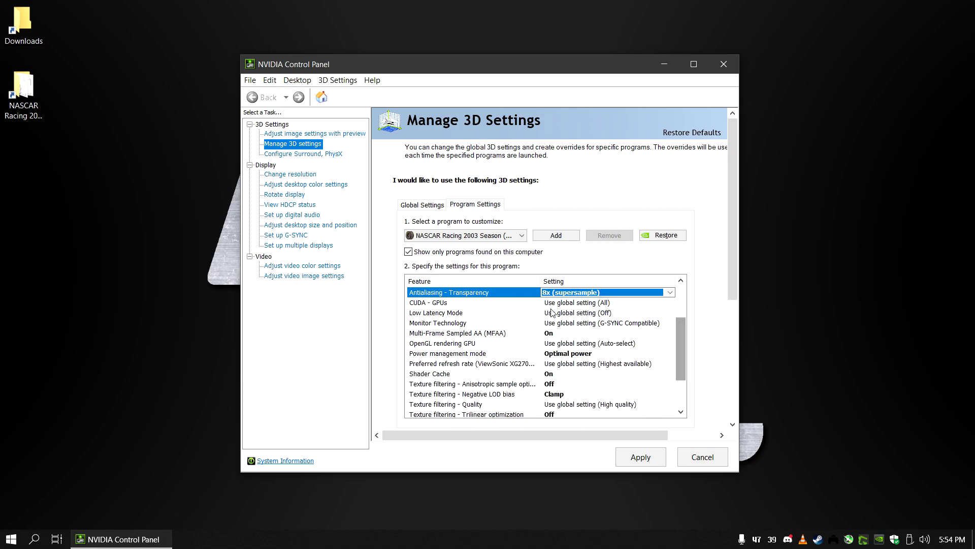
{"action": "left_click", "coordinate": [566, 303]}
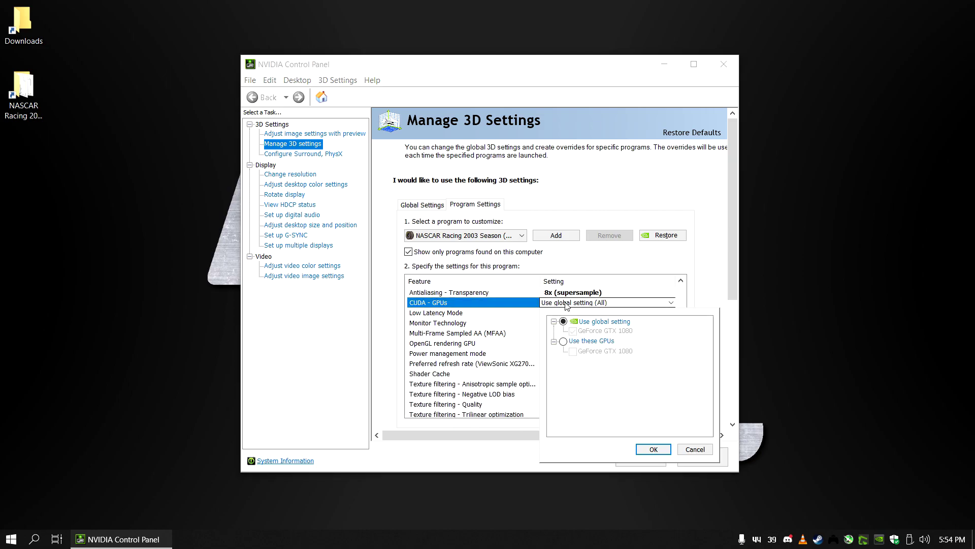
{"action": "left_click", "coordinate": [694, 449]}
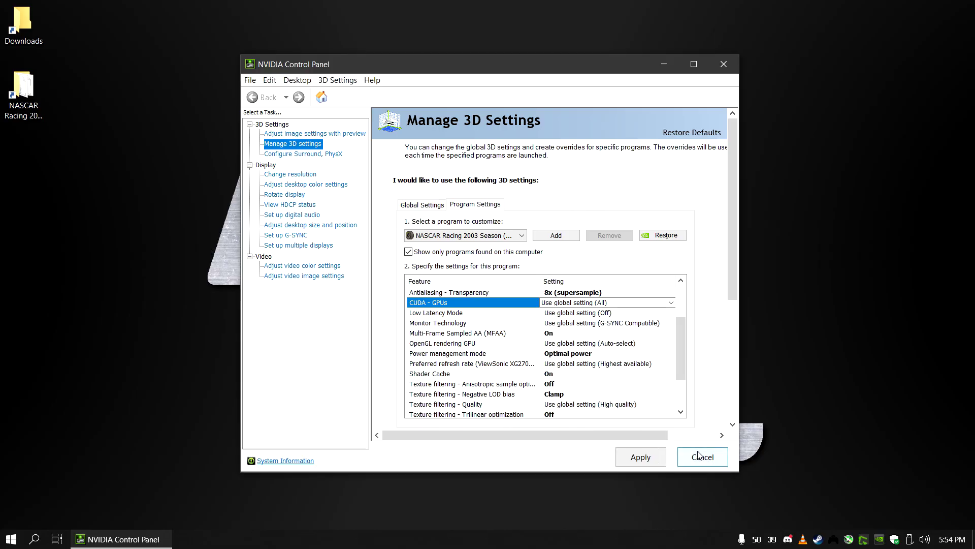
{"action": "left_click", "coordinate": [561, 313]}
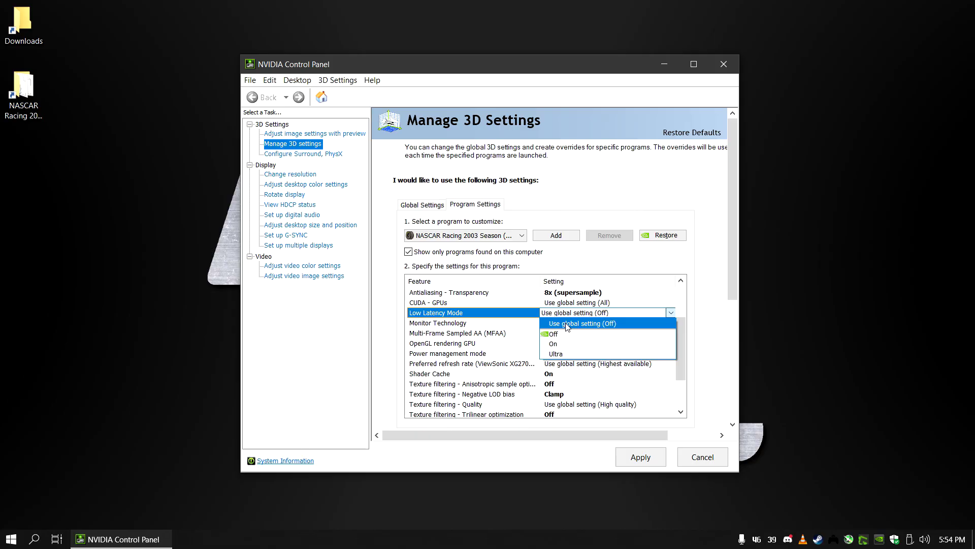
{"action": "left_click", "coordinate": [568, 325]}
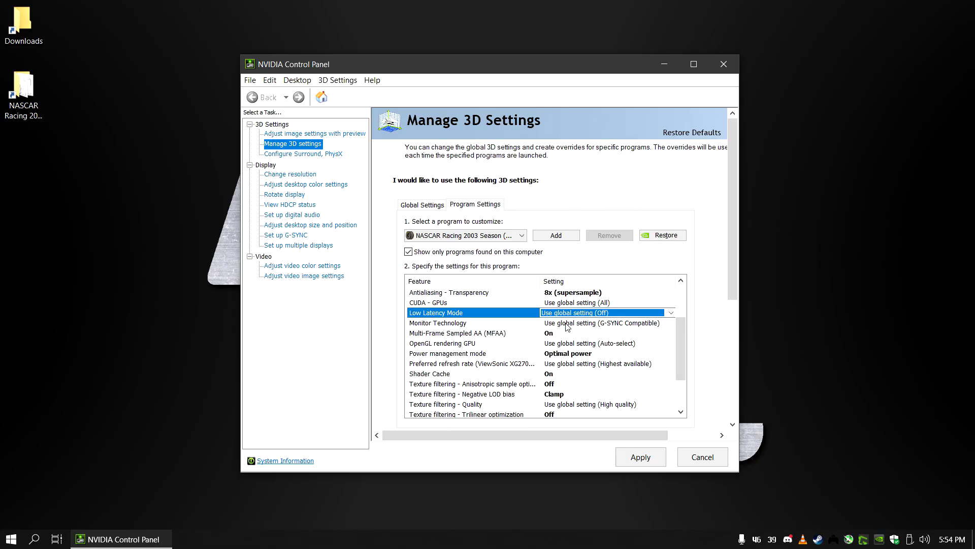
Check the Monitor Technology setting and set Multi-Frame Sampled AA (MFAA) to On for the game.
{"action": "left_click", "coordinate": [501, 326]}
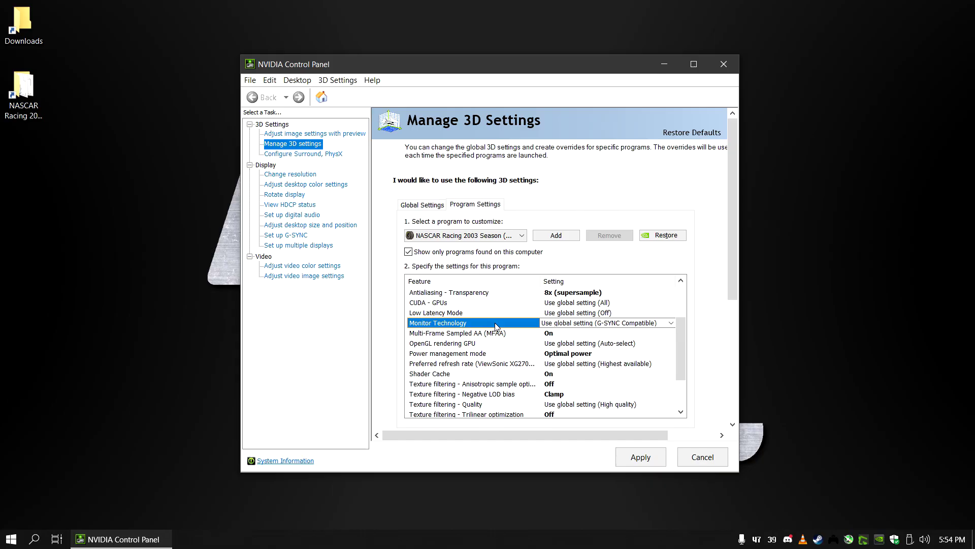
{"action": "left_click", "coordinate": [557, 335]}
{"action": "left_click", "coordinate": [557, 334]}
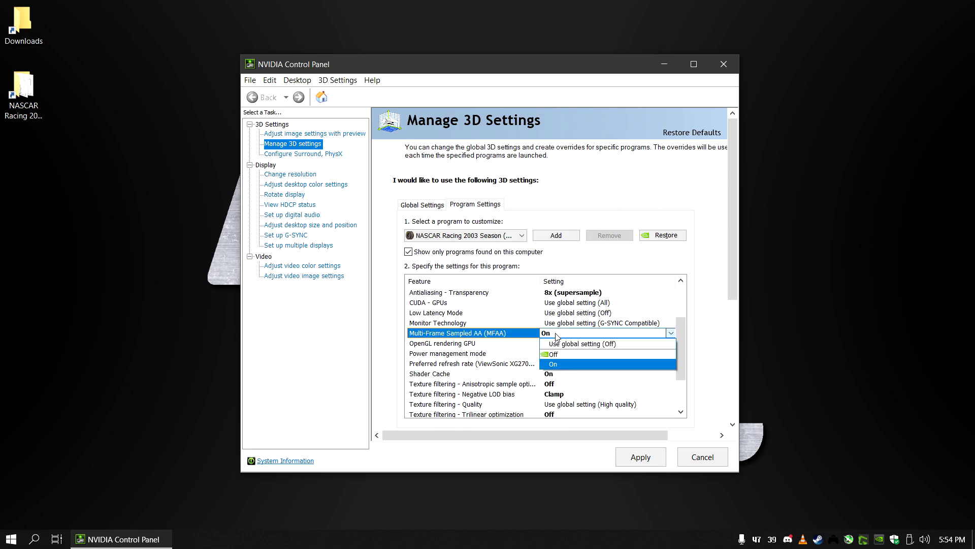
{"action": "left_click", "coordinate": [553, 365]}
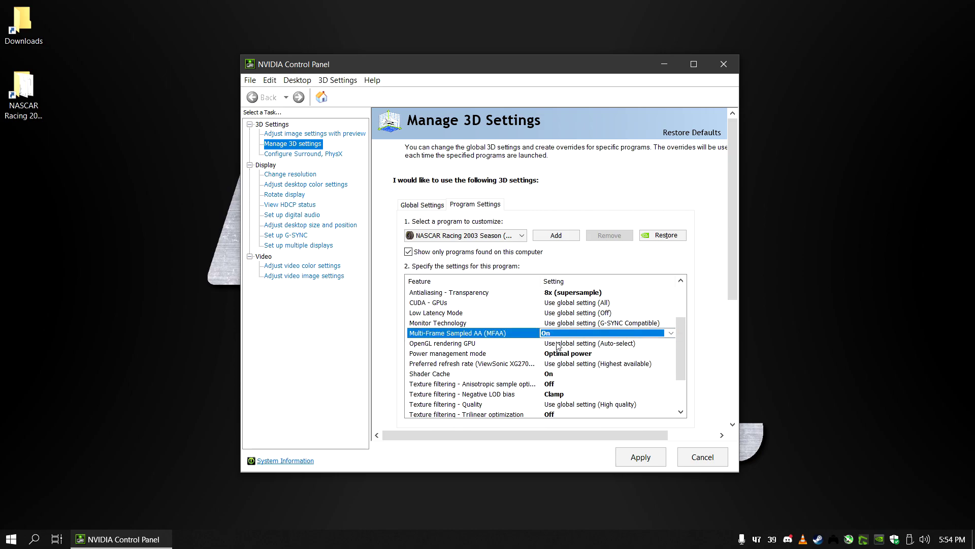
Set OpenGL rendering GPU to Use global setting (Auto-select) and Power management mode to Use global setting (Optimal power).
{"action": "left_click", "coordinate": [558, 344]}
{"action": "left_click", "coordinate": [558, 344]}
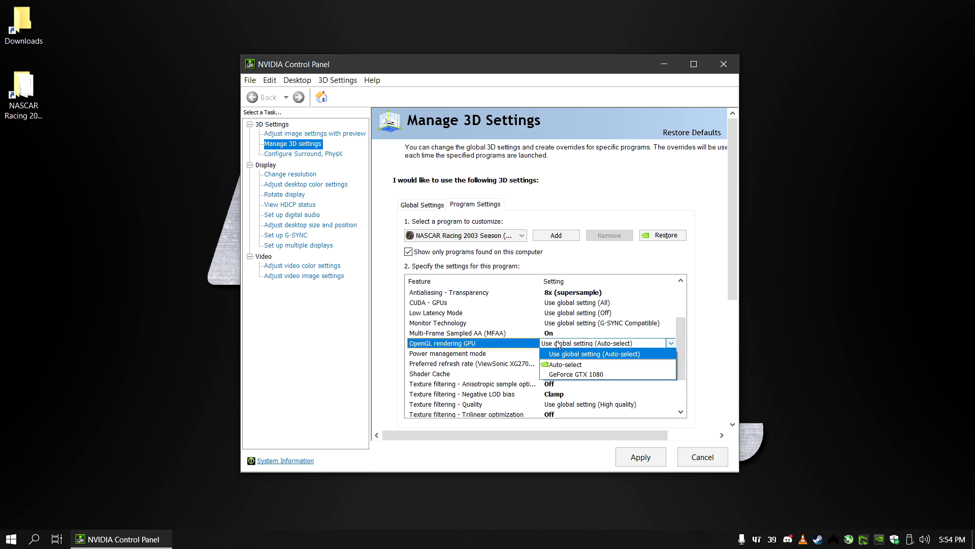
{"action": "left_click", "coordinate": [562, 355]}
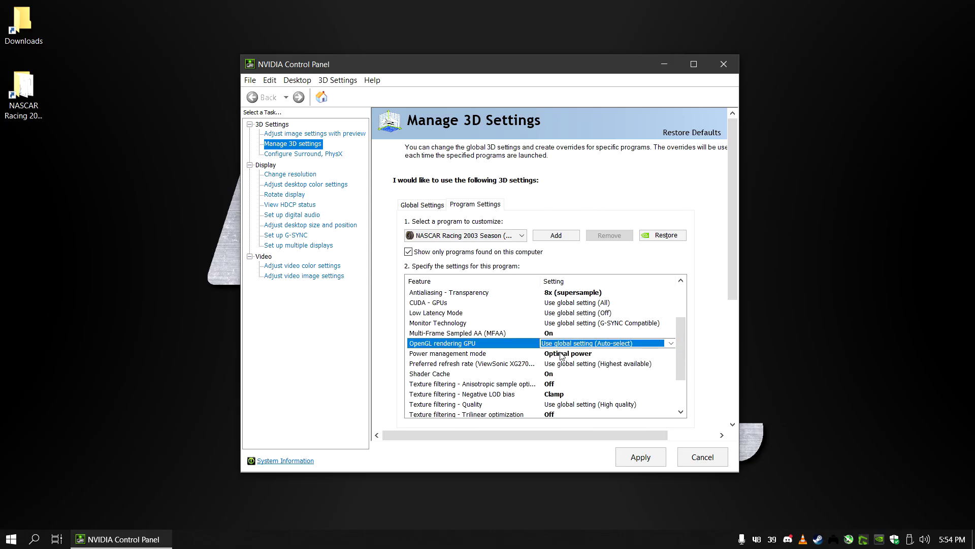
{"action": "left_click", "coordinate": [562, 354]}
{"action": "left_click", "coordinate": [562, 355]}
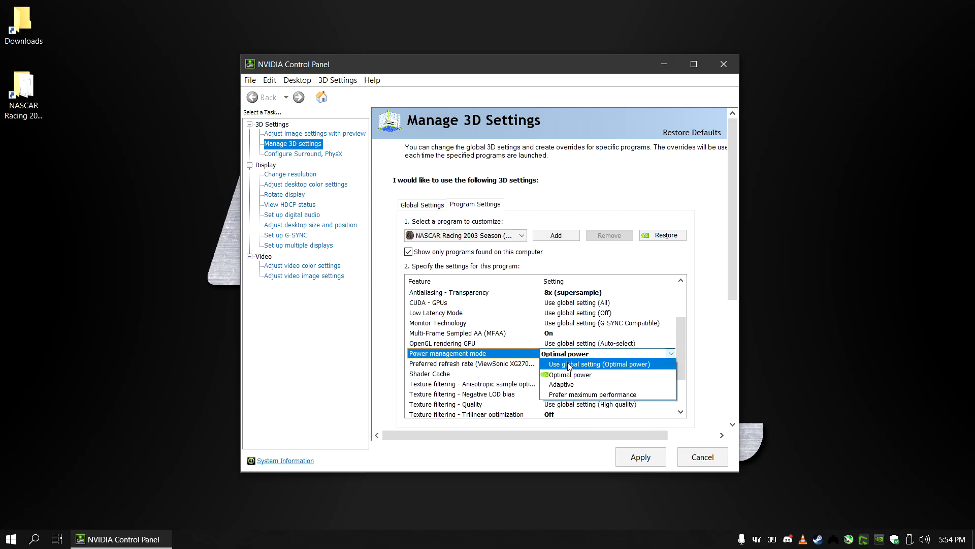
{"action": "left_click", "coordinate": [569, 366]}
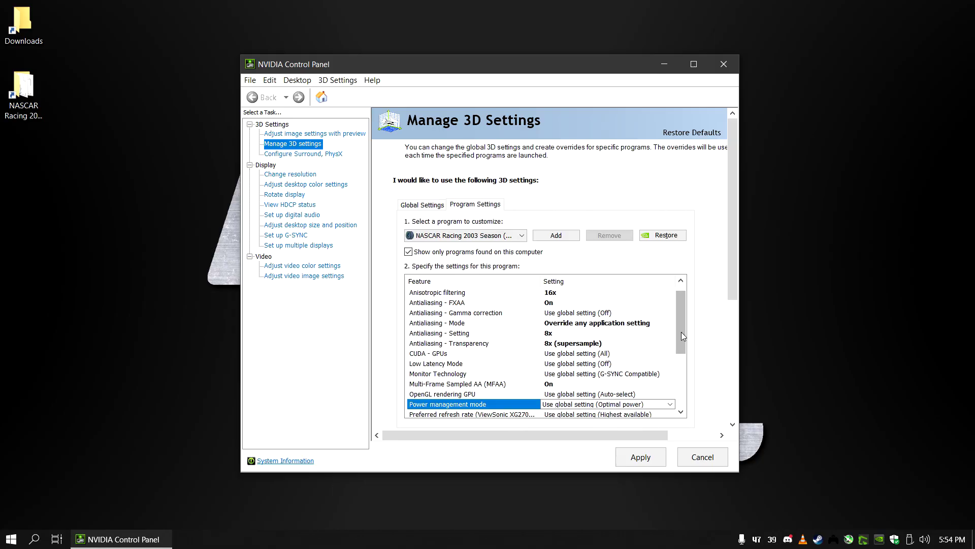
Review the game's remaining 3D settings, from Preferred refresh rate and Shader Cache through texture filtering and Vertical sync to Virtual Reality pre-rendered frames.
{"action": "left_click", "coordinate": [679, 366]}
{"action": "left_click_drag", "start_coordinate": [678, 367], "coordinate": [676, 390]}
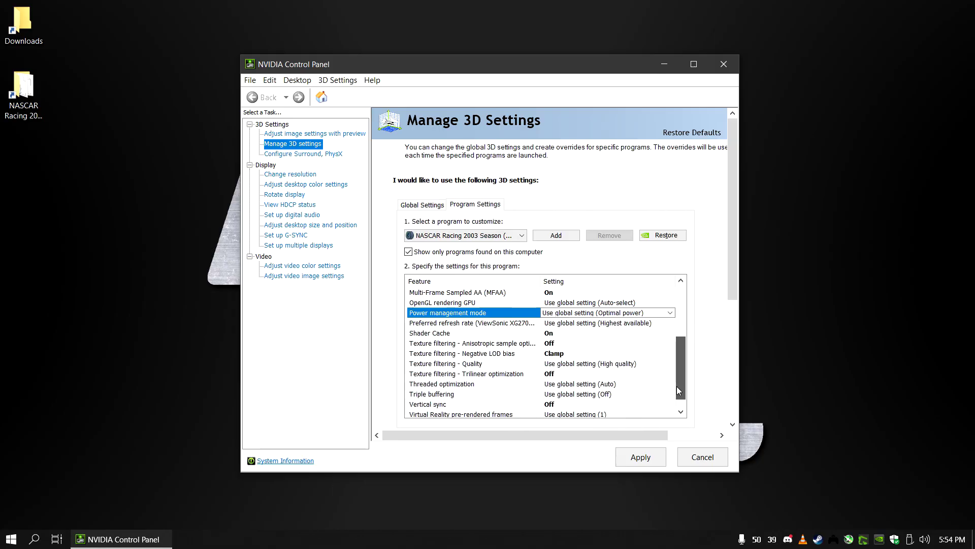
{"action": "left_click", "coordinate": [494, 324]}
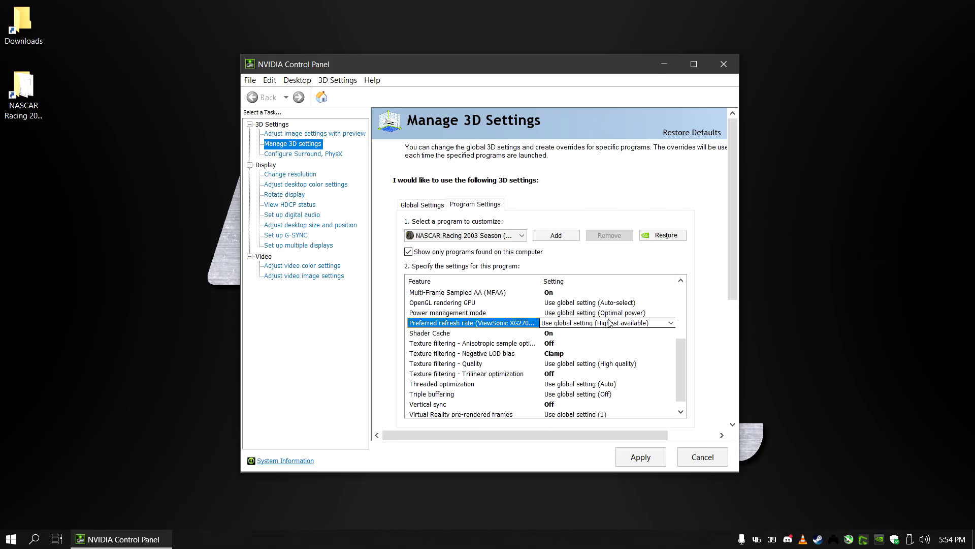
{"action": "left_click", "coordinate": [478, 335]}
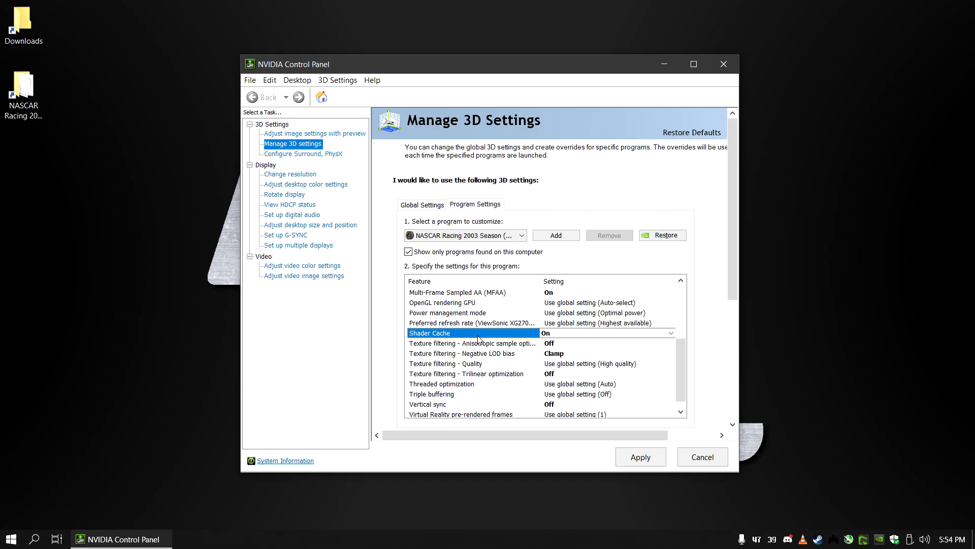
{"action": "left_click", "coordinate": [480, 344]}
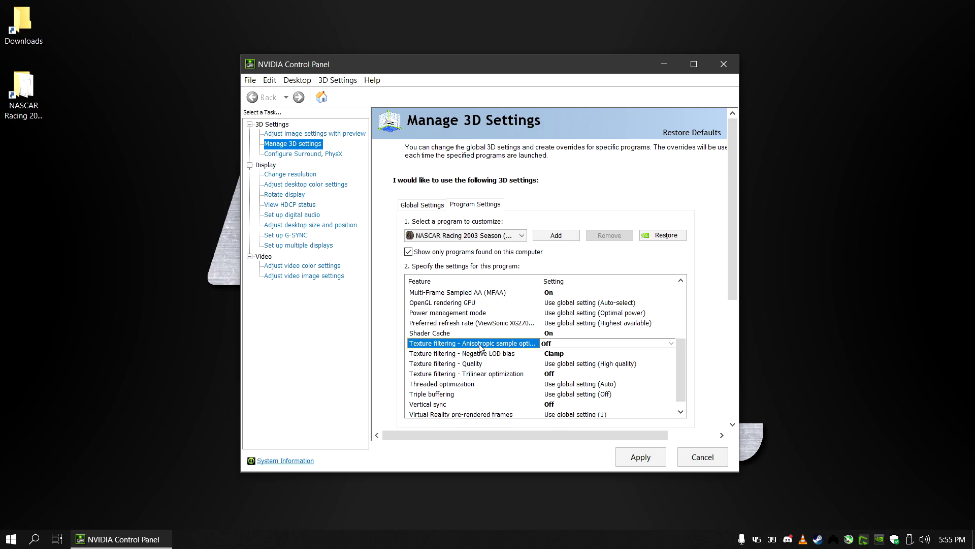
{"action": "left_click", "coordinate": [486, 354]}
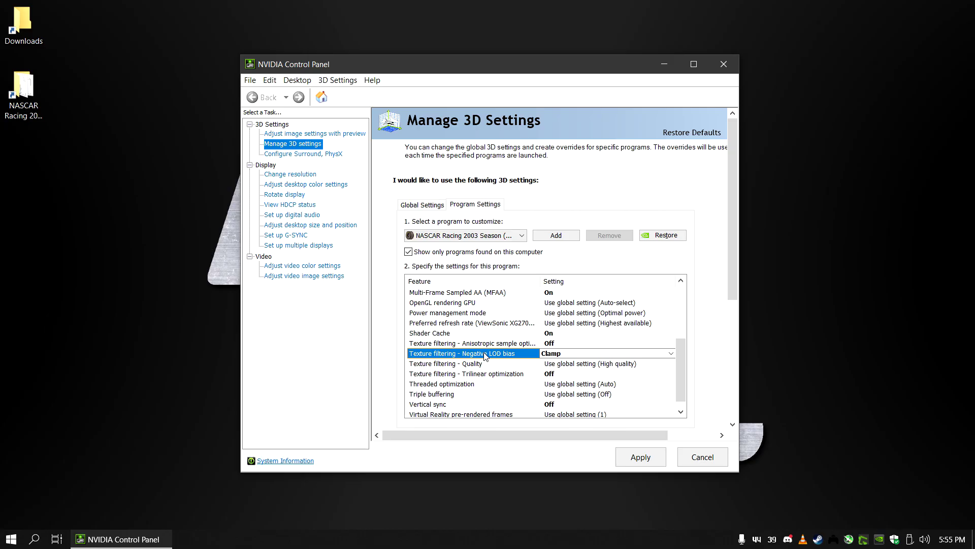
{"action": "left_click", "coordinate": [470, 365]}
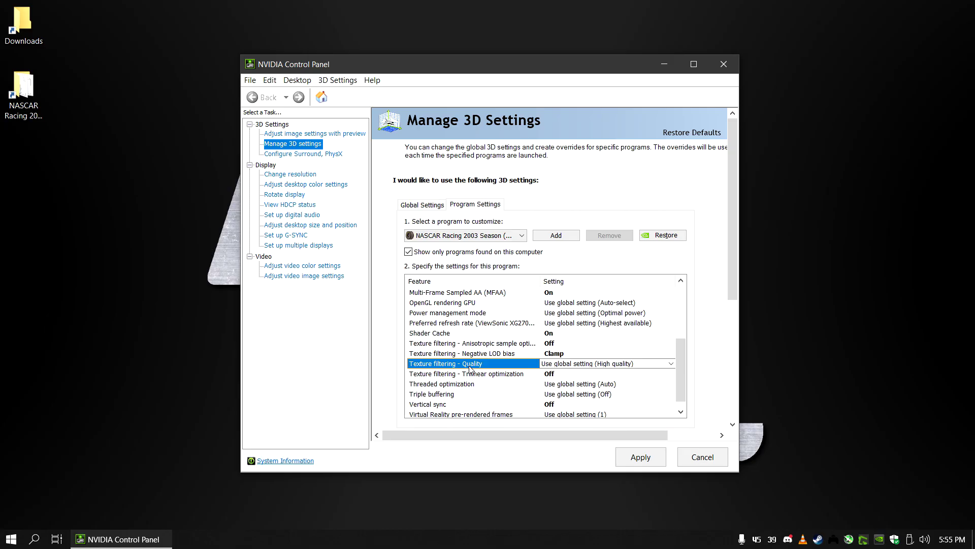
{"action": "left_click", "coordinate": [472, 376]}
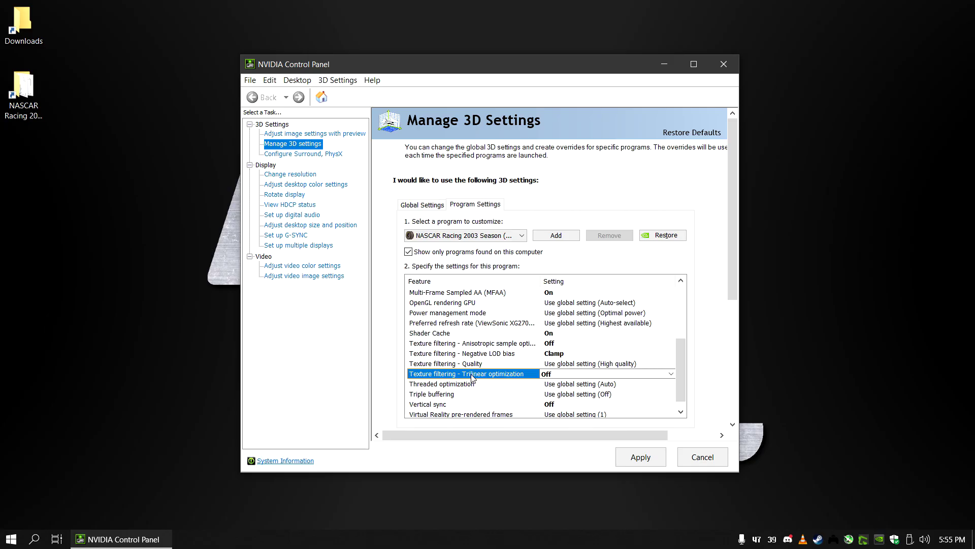
{"action": "left_click", "coordinate": [465, 385]}
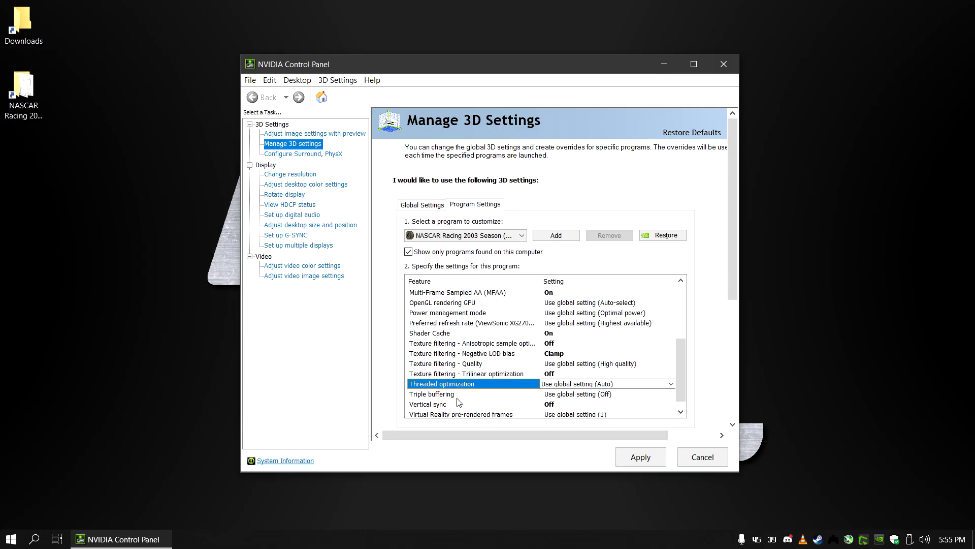
{"action": "left_click", "coordinate": [457, 396]}
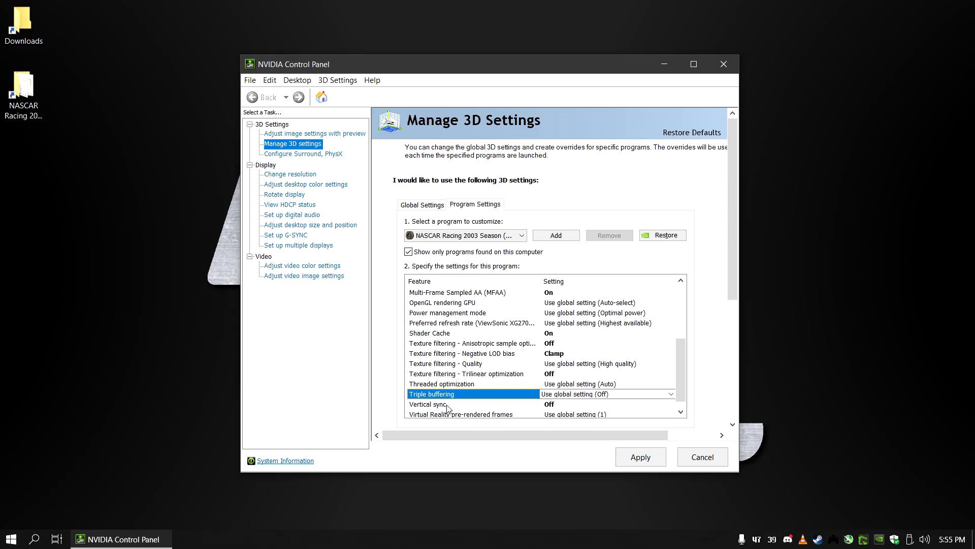
{"action": "left_click", "coordinate": [448, 405]}
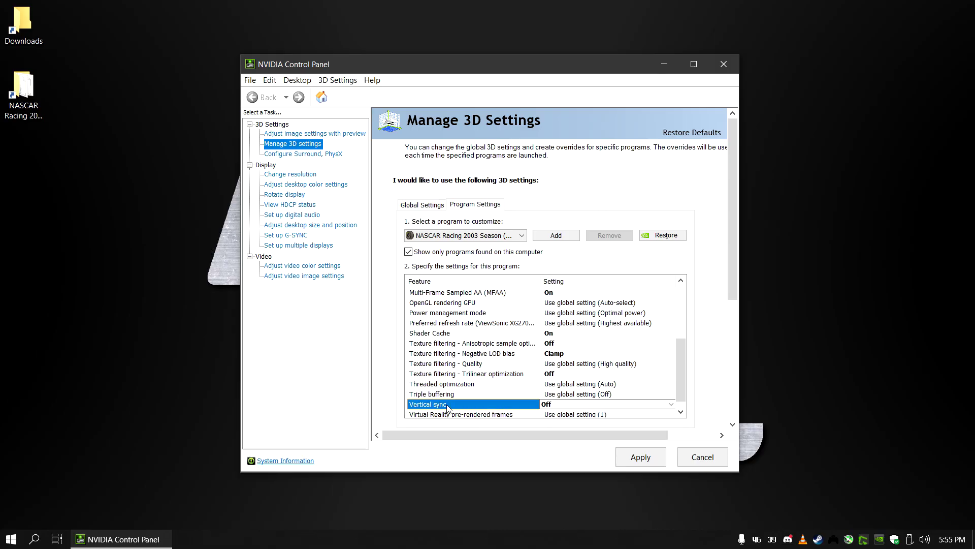
{"action": "left_click", "coordinate": [449, 416]}
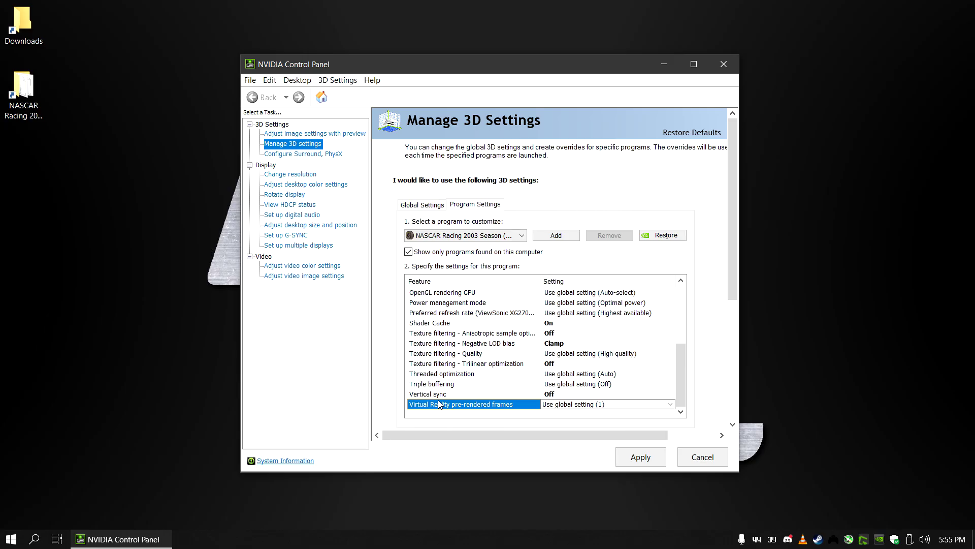
Apply the game's 3D settings and close the NVIDIA Control Panel.
{"action": "left_click", "coordinate": [642, 458]}
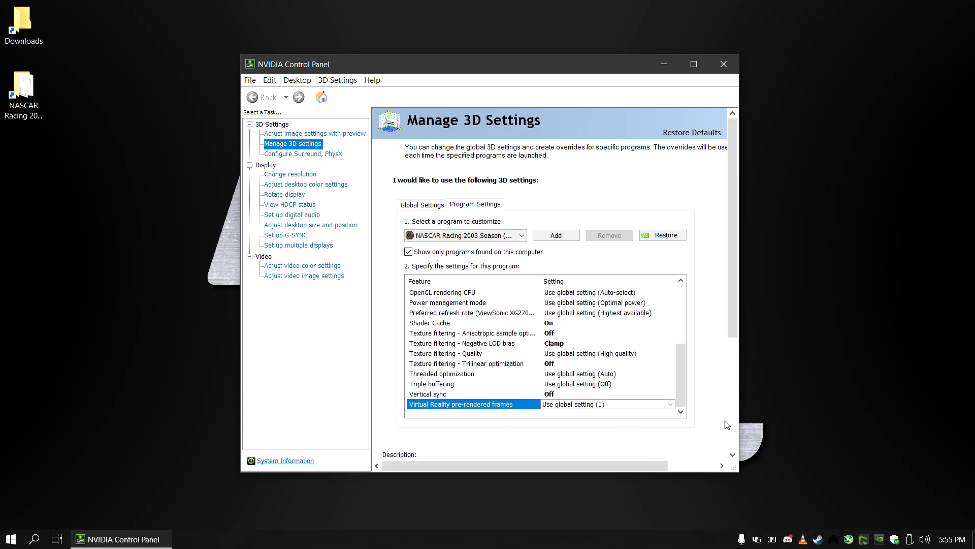
{"action": "left_click", "coordinate": [722, 64]}
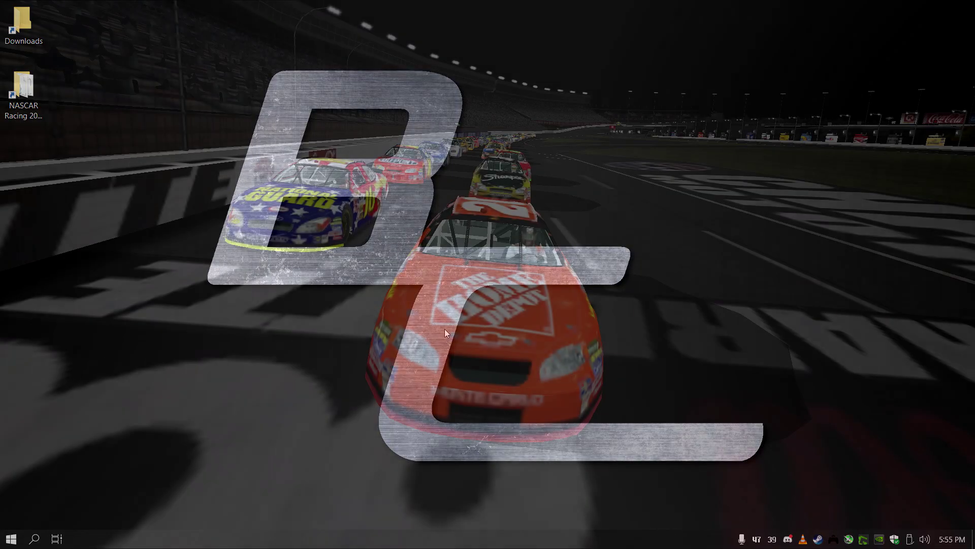